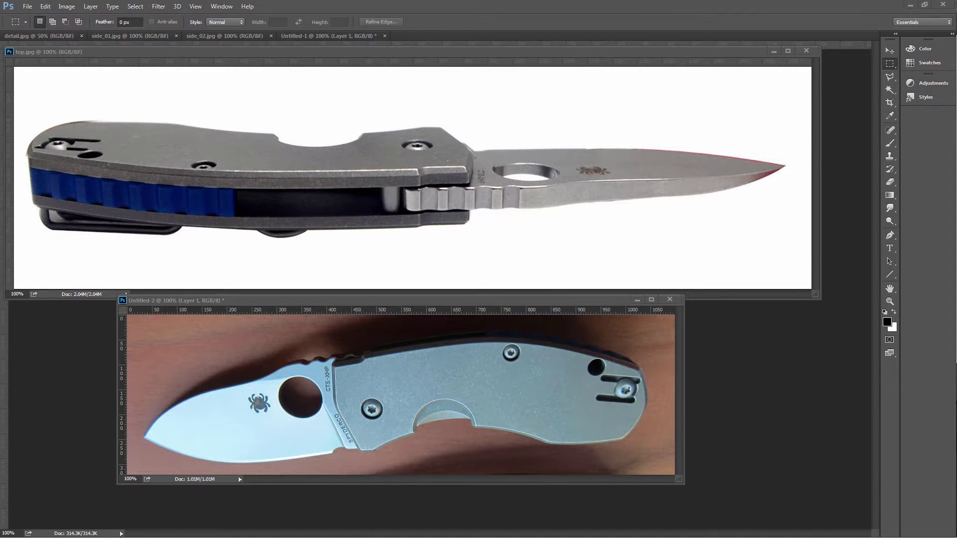
Step: Switch from Photoshop to the spyderco v1 design in Fusion 360
key("alt+Tab")
left_click(555, 260)
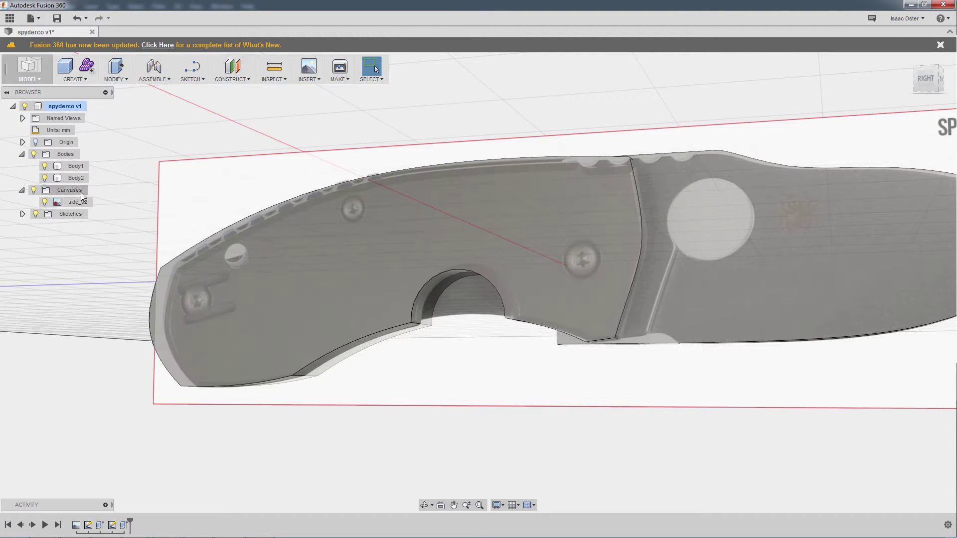
Step: Hide Body2 and frame the blade tip in a straight-on right side view
left_click(46, 177)
middle_click_drag(409, 477, 439, 424, "shift")
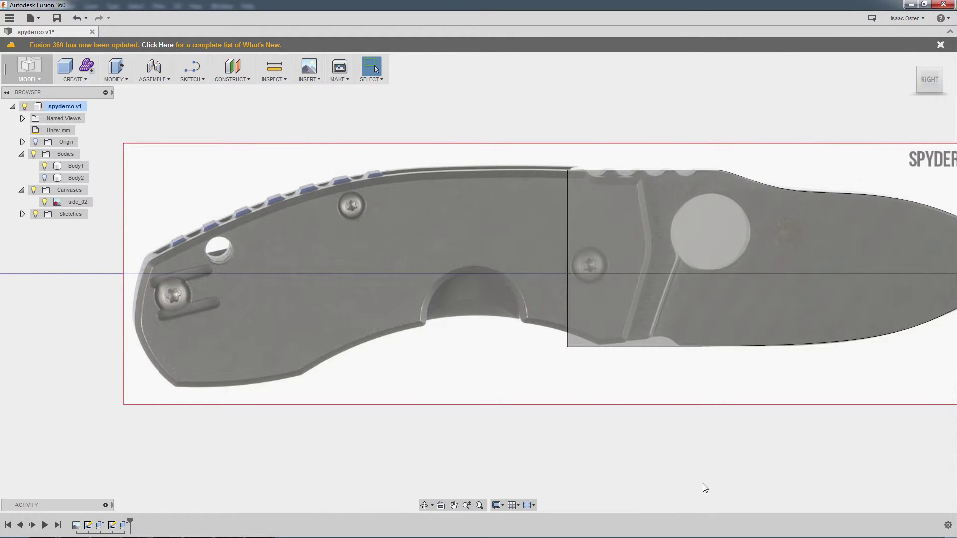
left_click(693, 243)
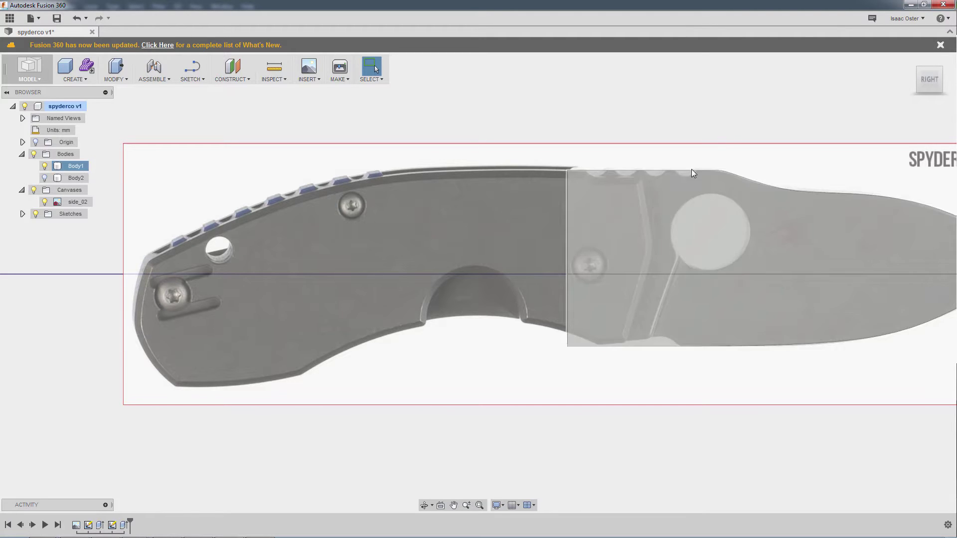
middle_click_drag(691, 169, 521, 257)
key("Escape")
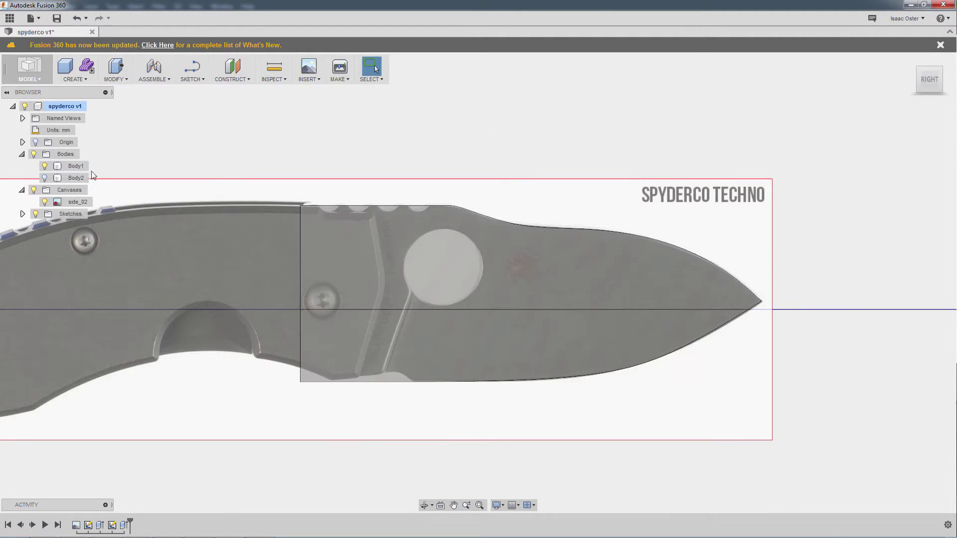
middle_click_drag(344, 184, 364, 192)
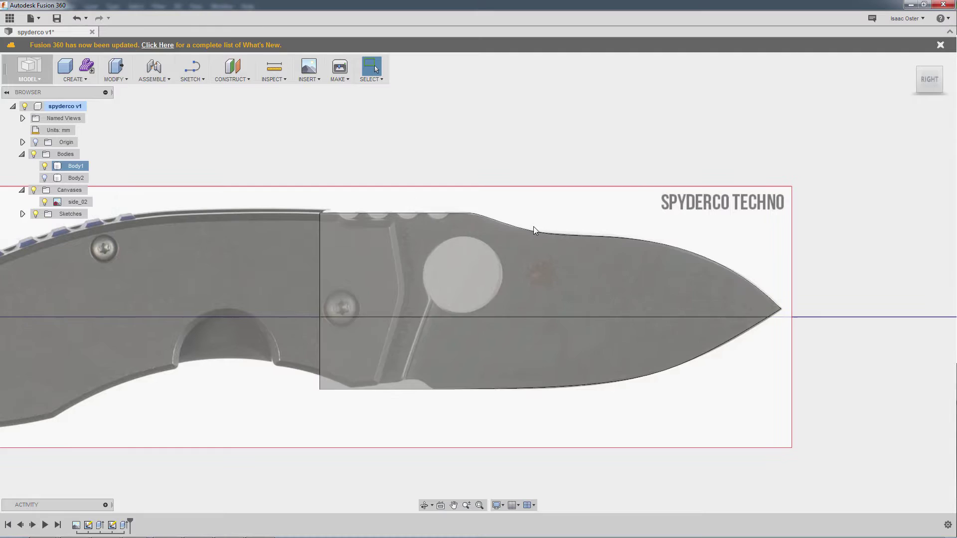
Step: Start a new sketch on the knife's side plane
left_click(191, 79)
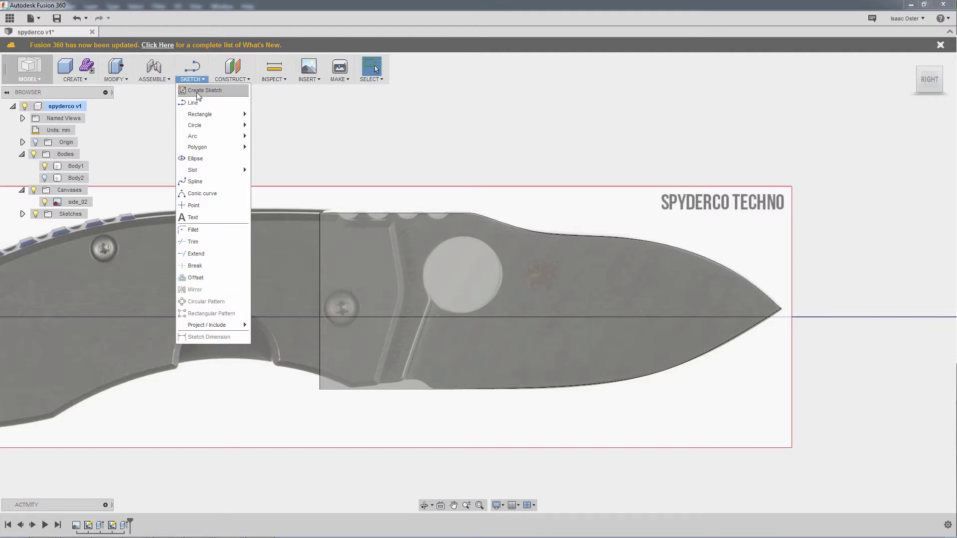
left_click(205, 91)
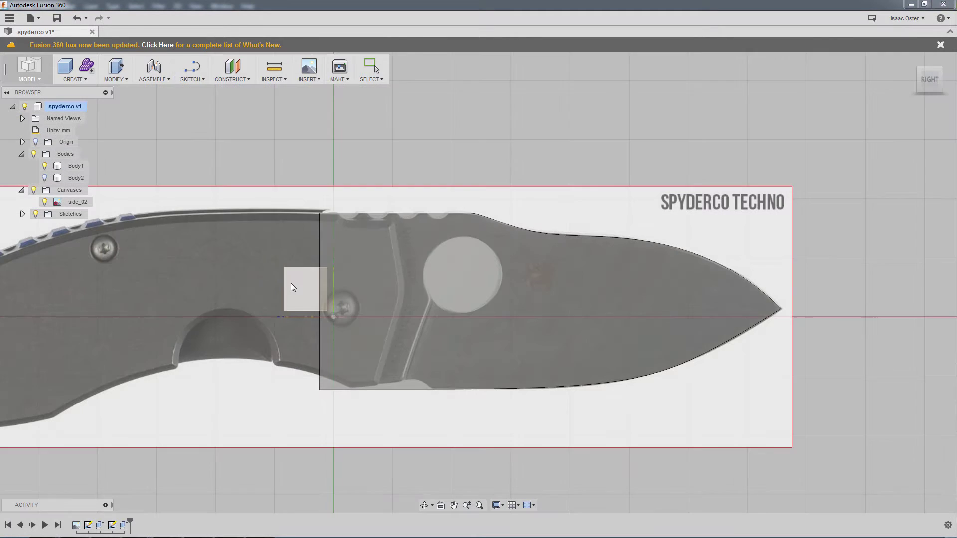
left_click(292, 283)
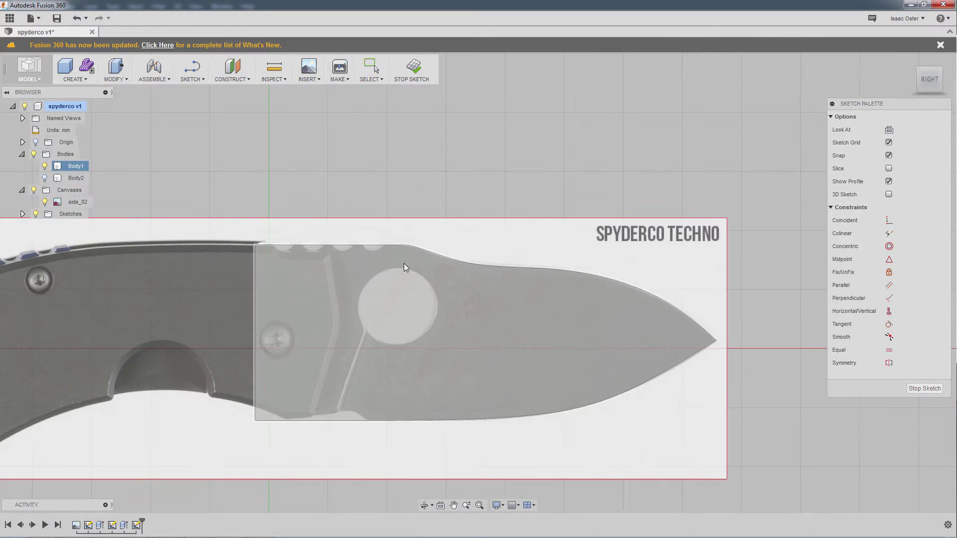
Step: Draw a center-diameter circle tracing the blade's thumb hole
left_click(198, 79)
mouse_move(196, 125)
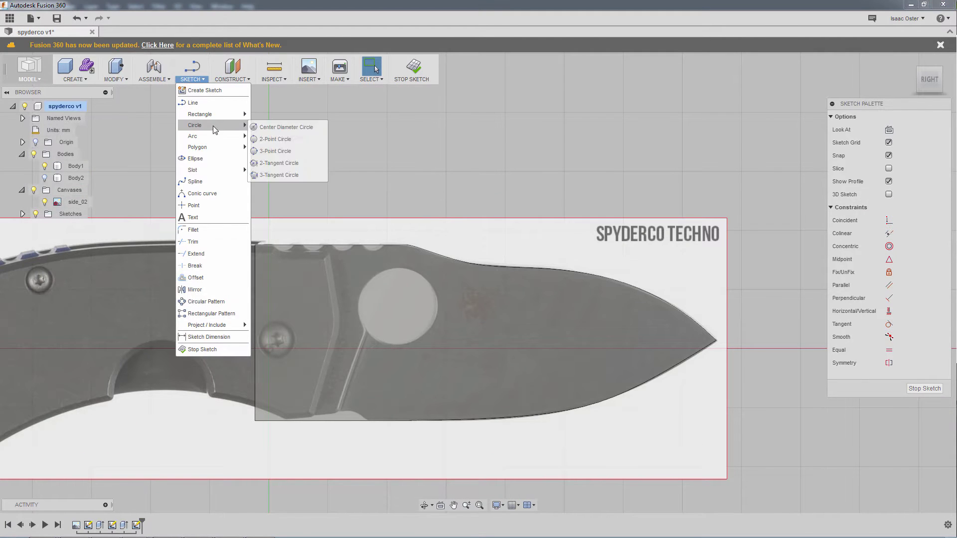
left_click(288, 127)
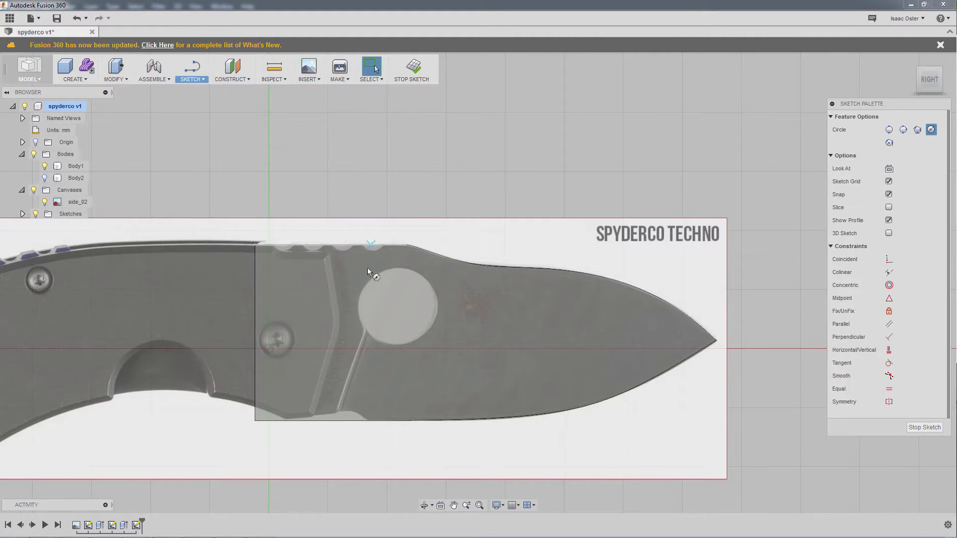
left_click(397, 307)
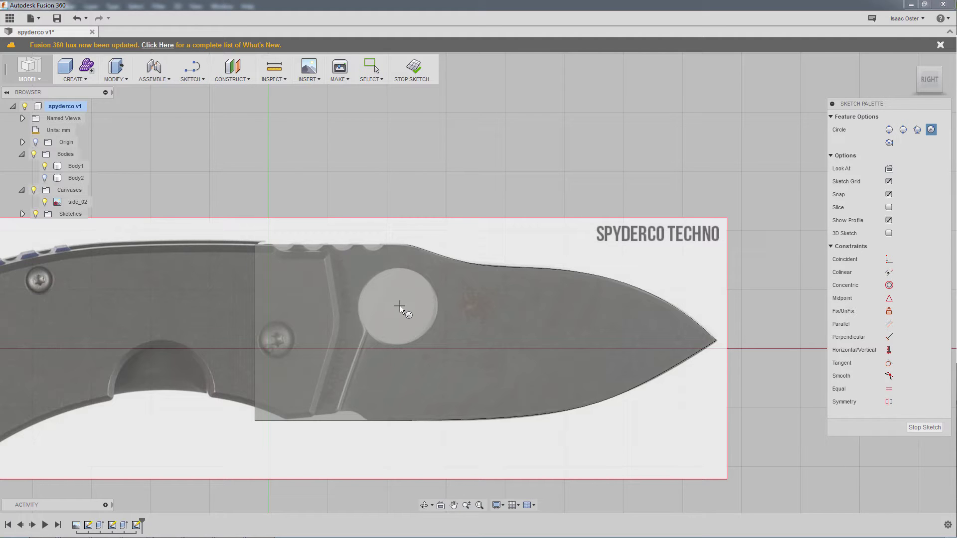
left_click(433, 286)
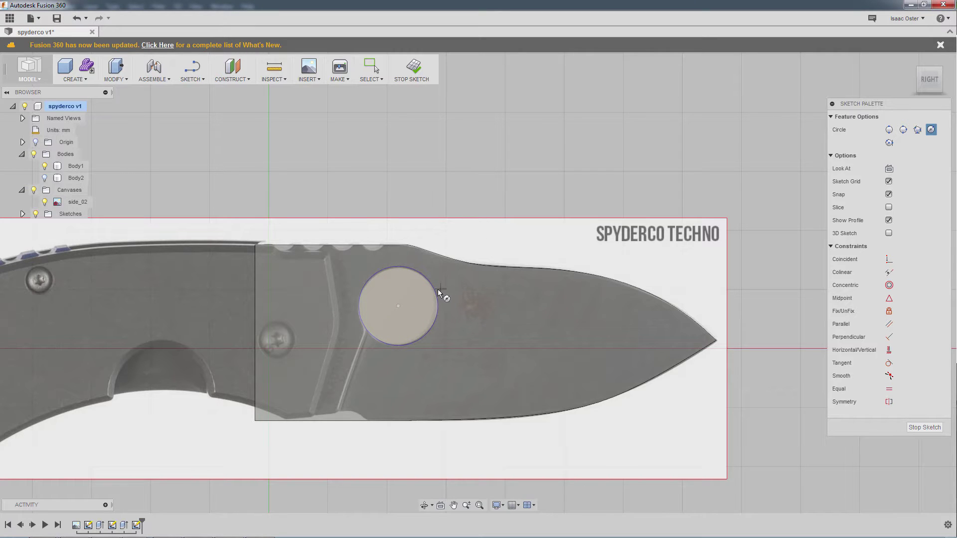
key("Escape")
Step: Select the knife body and bring up its context options
left_click(336, 106)
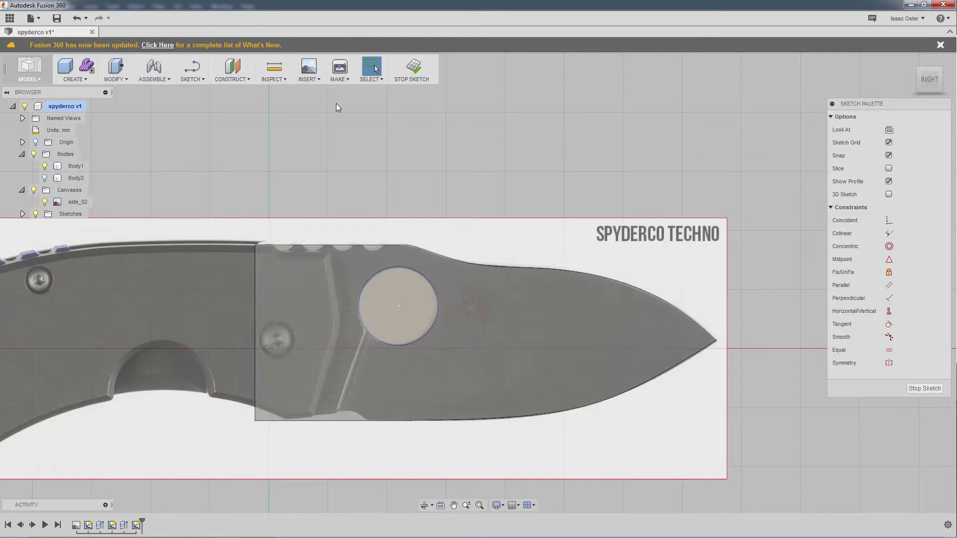
left_click(394, 300)
right_click(408, 167)
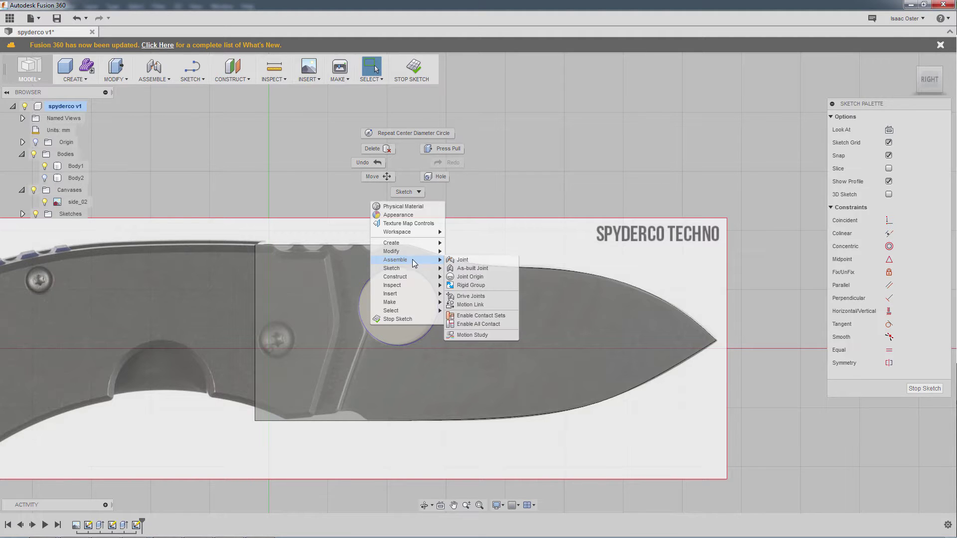
mouse_move(391, 242)
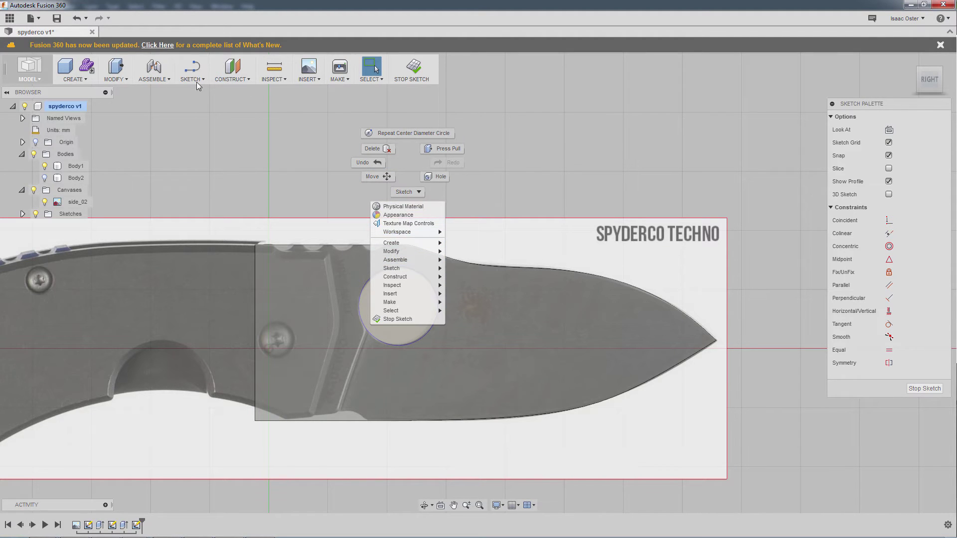
Step: Give the thumb-hole circle a 13 mm diameter dimension, then select the circle
left_click(195, 82)
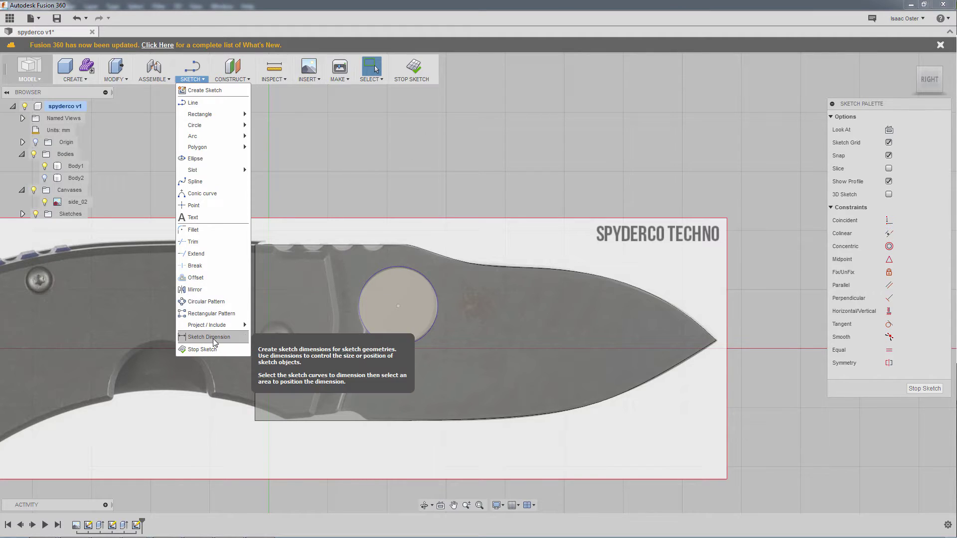
left_click(214, 337)
left_click(423, 274)
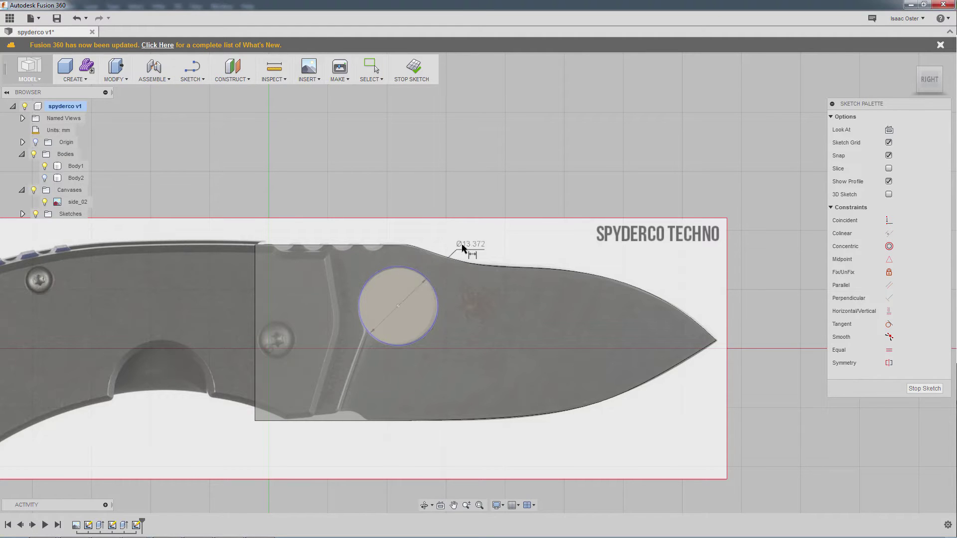
left_click(489, 213)
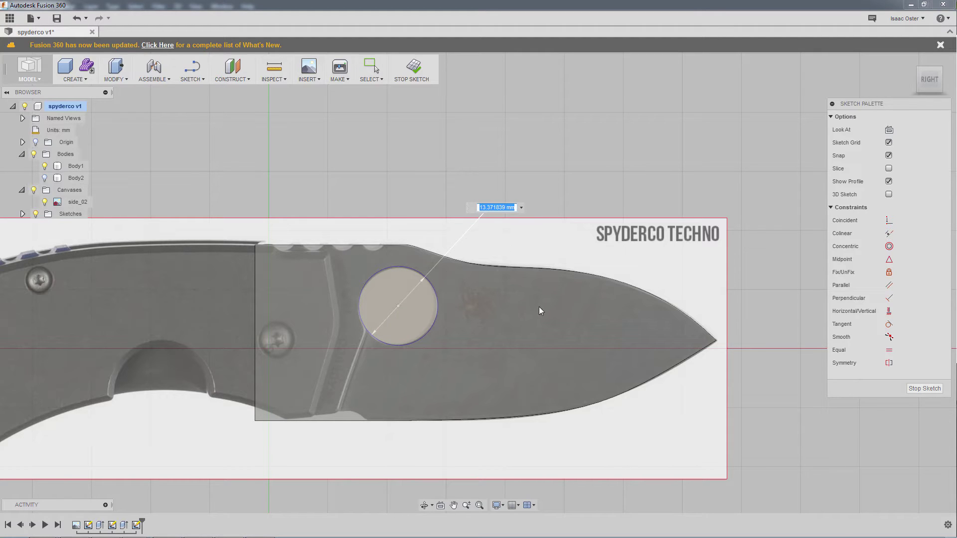
type("13")
key("Return")
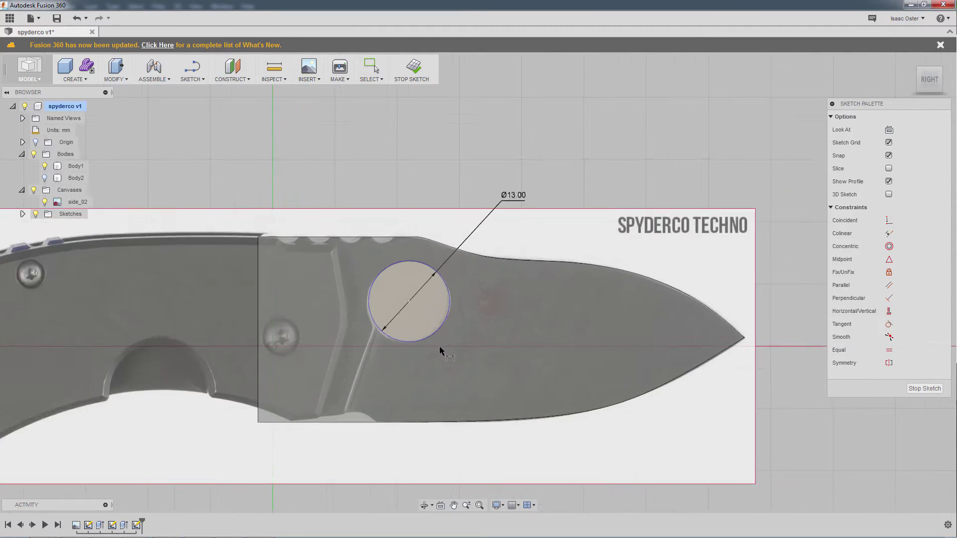
scroll(449, 322, "up", 3)
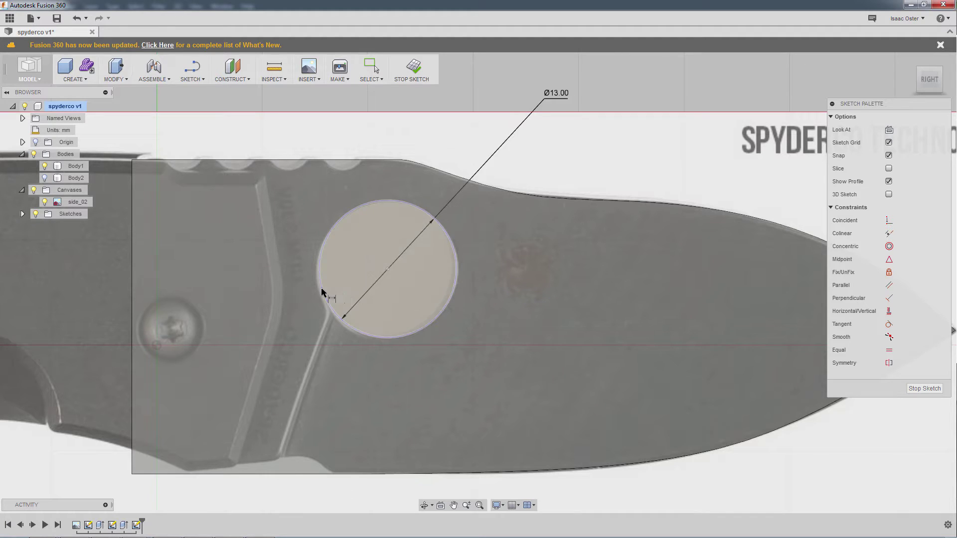
left_click(455, 280)
right_click(393, 272)
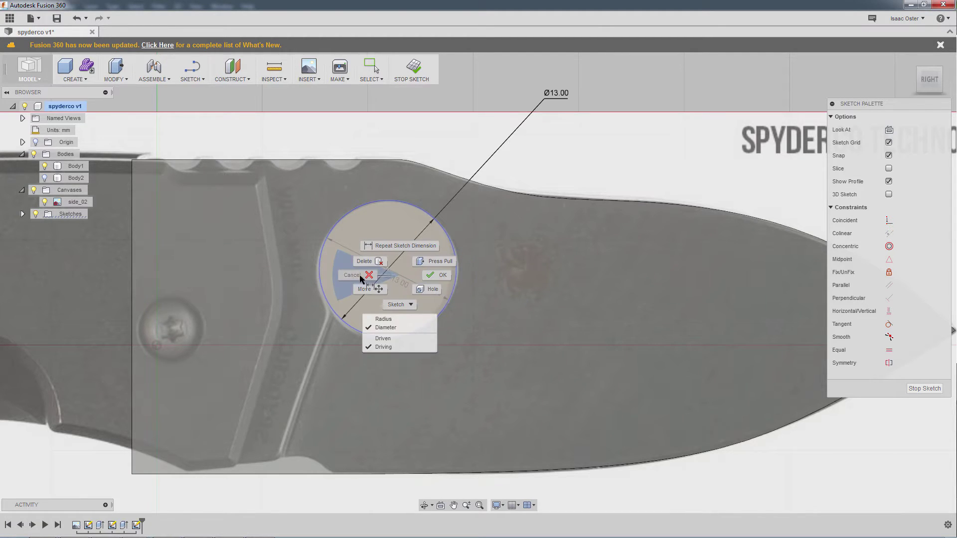
key("Escape")
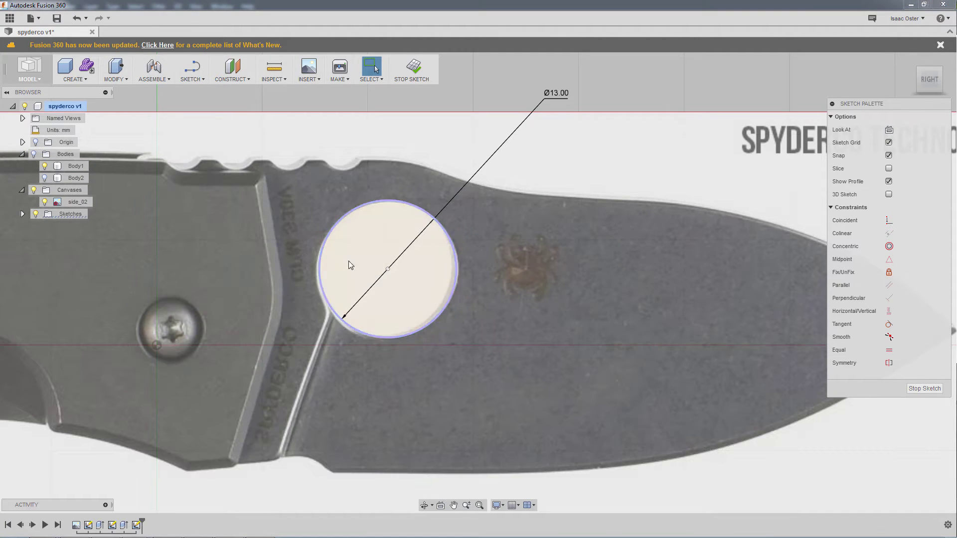
left_click(388, 268)
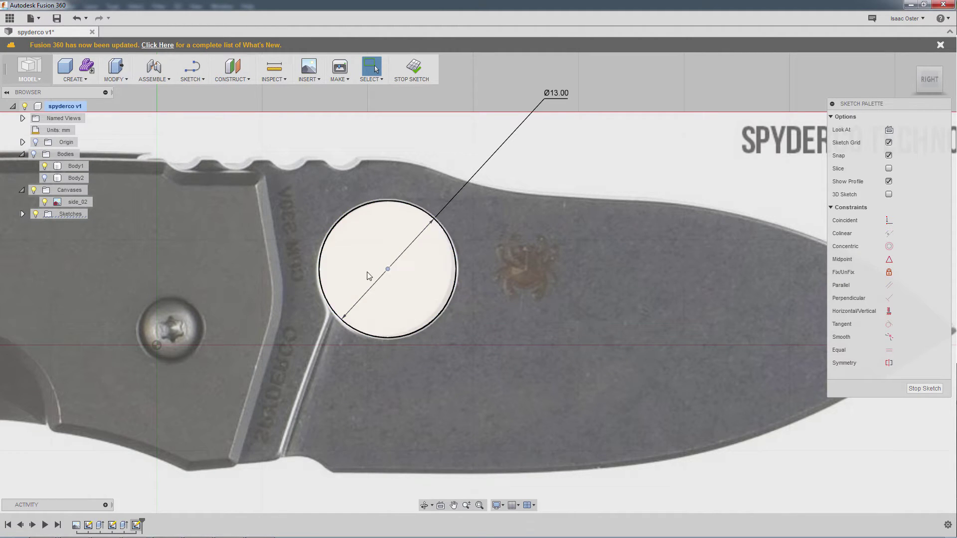
left_click(323, 290)
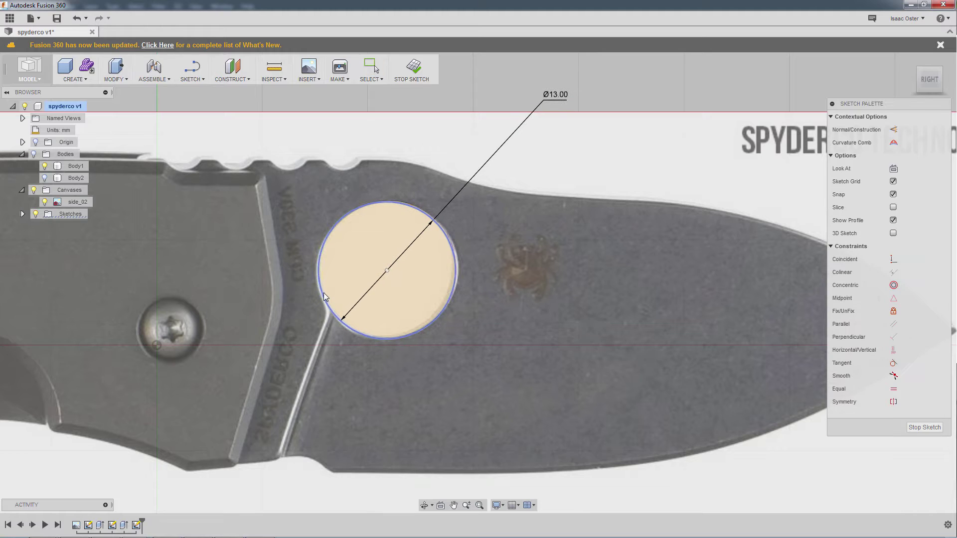
key("Escape")
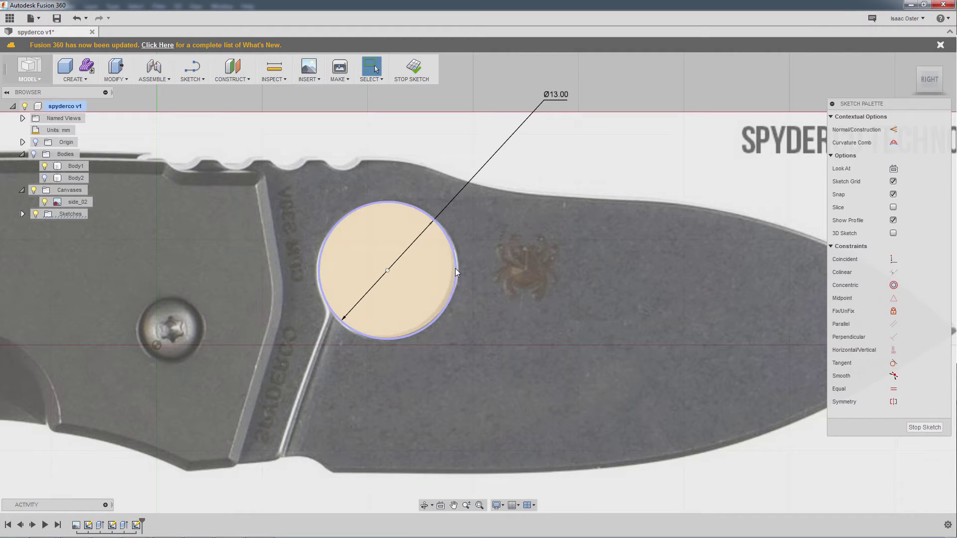
left_click(46, 154)
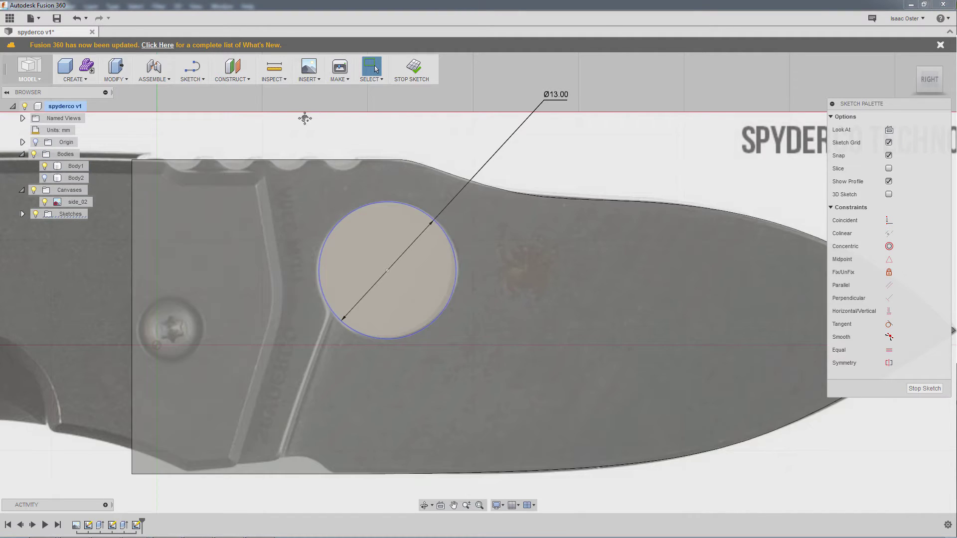
middle_click_drag(224, 151, 371, 207)
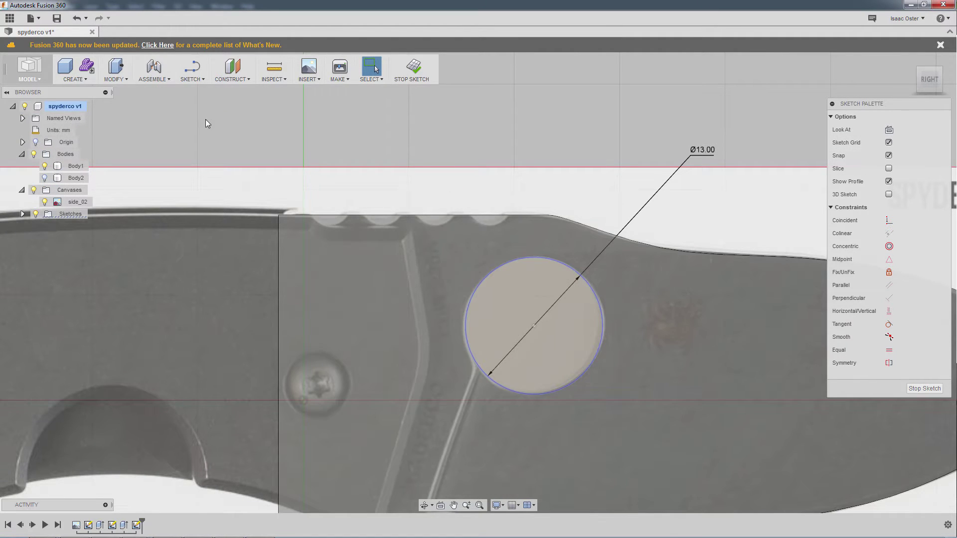
Step: Draw a small center-diameter circle above the blade spine and select it
left_click(196, 79)
mouse_move(202, 125)
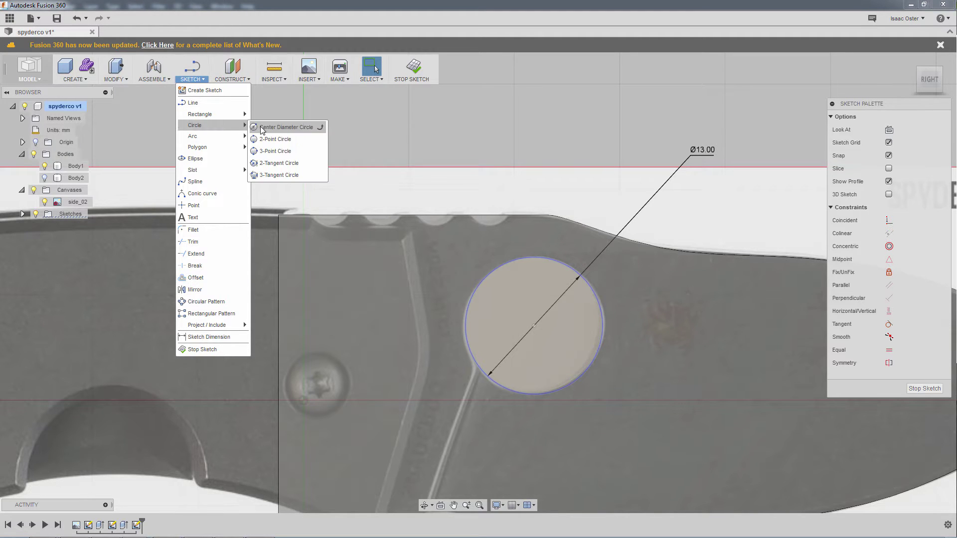
left_click(260, 130)
scroll(445, 207, "up", 2)
scroll(536, 239, "up", 3)
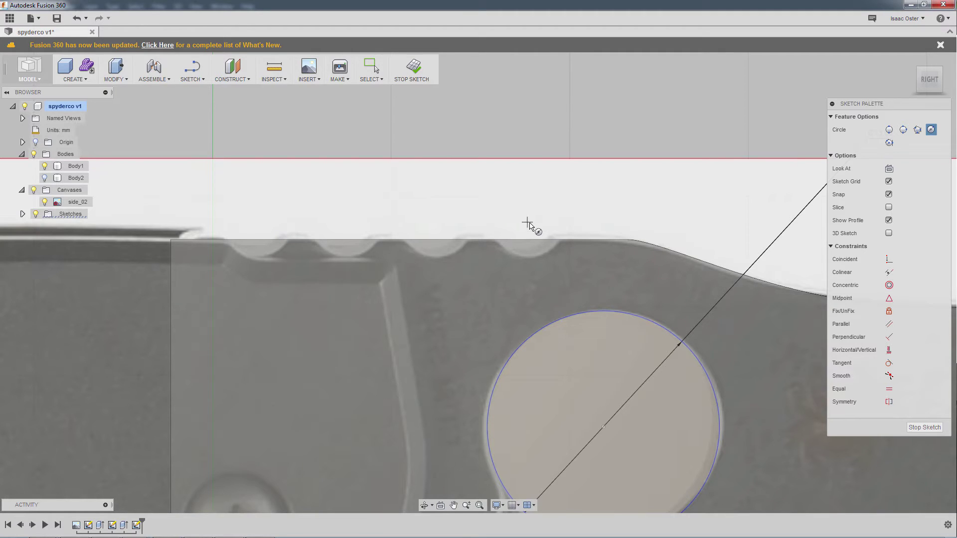
left_click(527, 222)
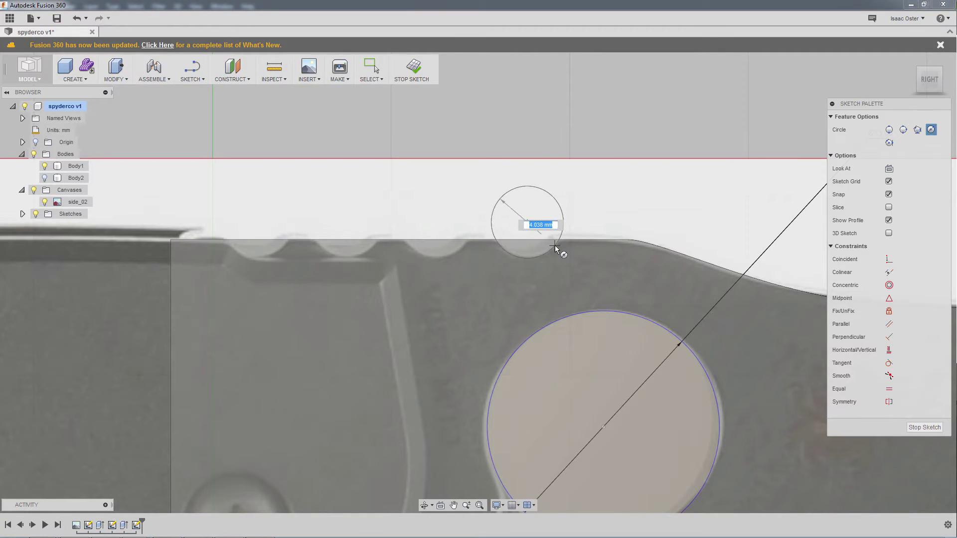
left_click(554, 246)
right_click(592, 213)
left_click(617, 214)
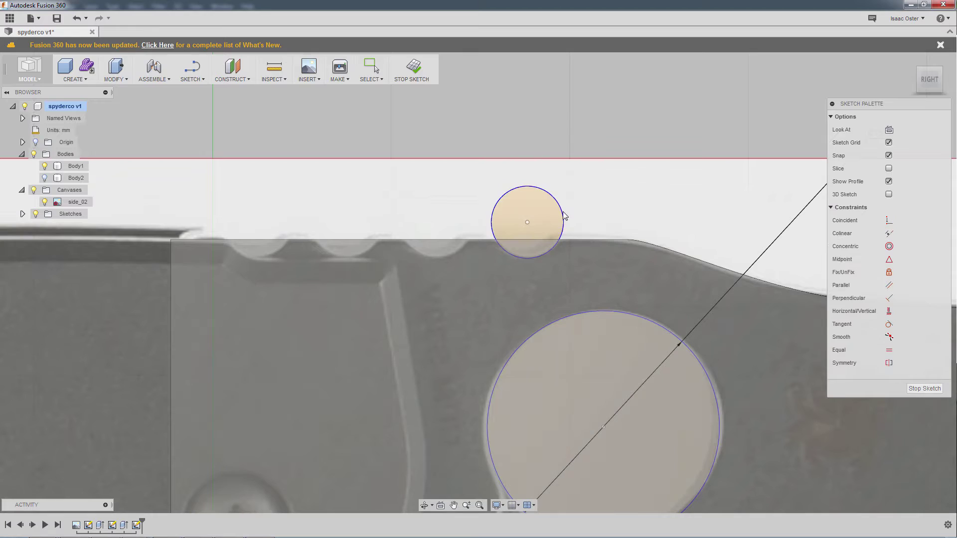
left_click(486, 265)
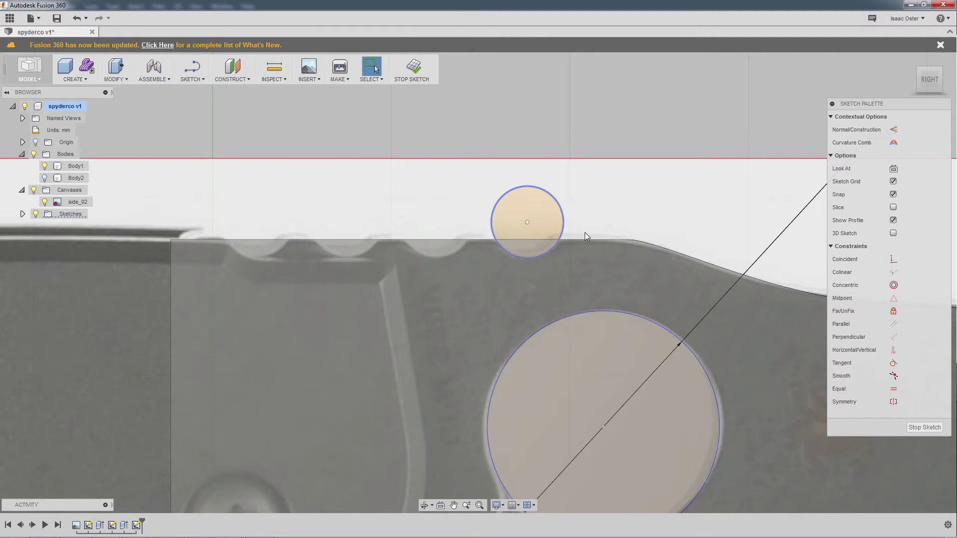
Step: Move-copy the small circle about 5 mm left along the spine
key("m")
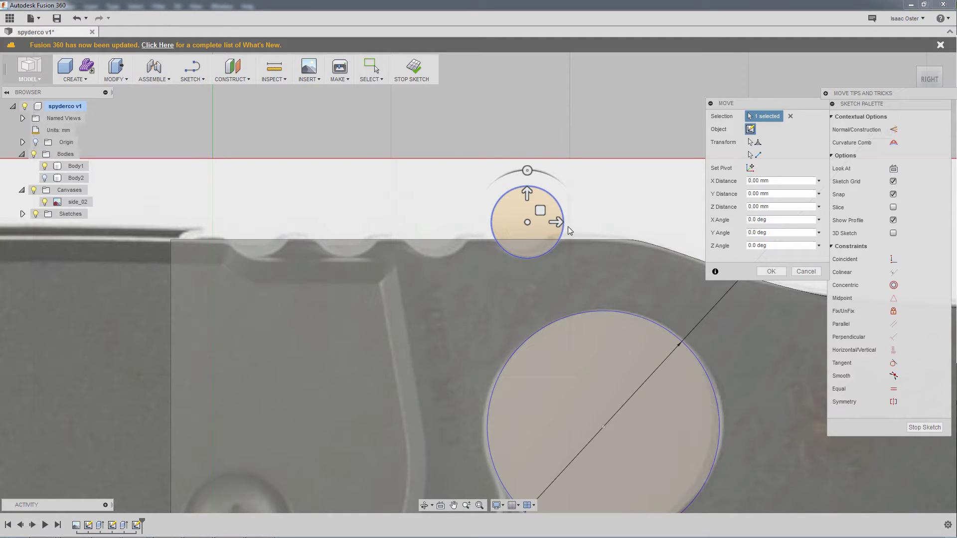
left_click_drag(555, 222, 466, 223)
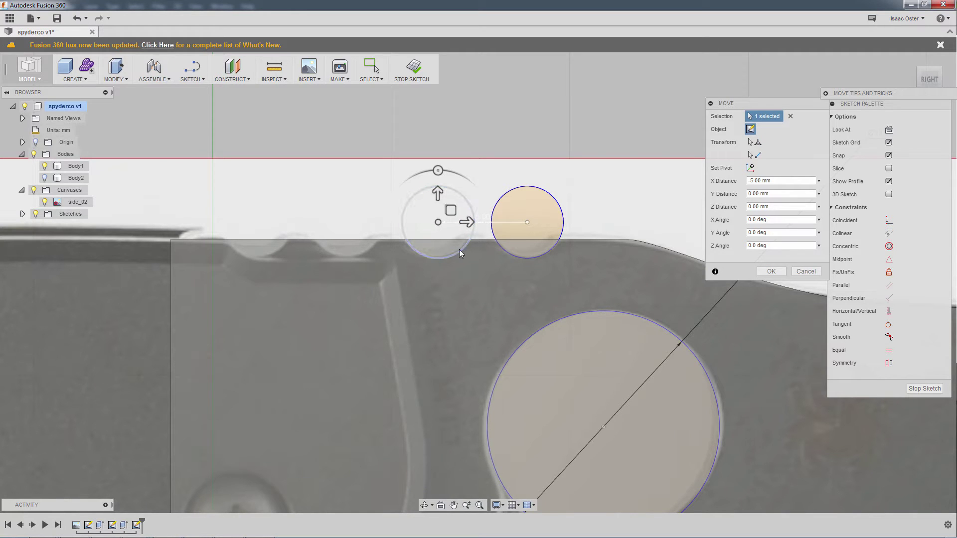
key("Return")
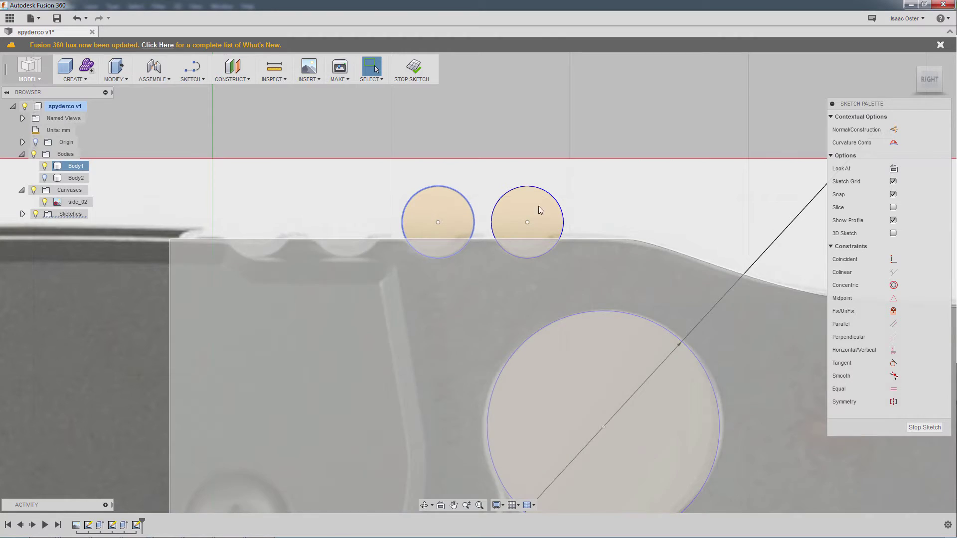
left_click(479, 212)
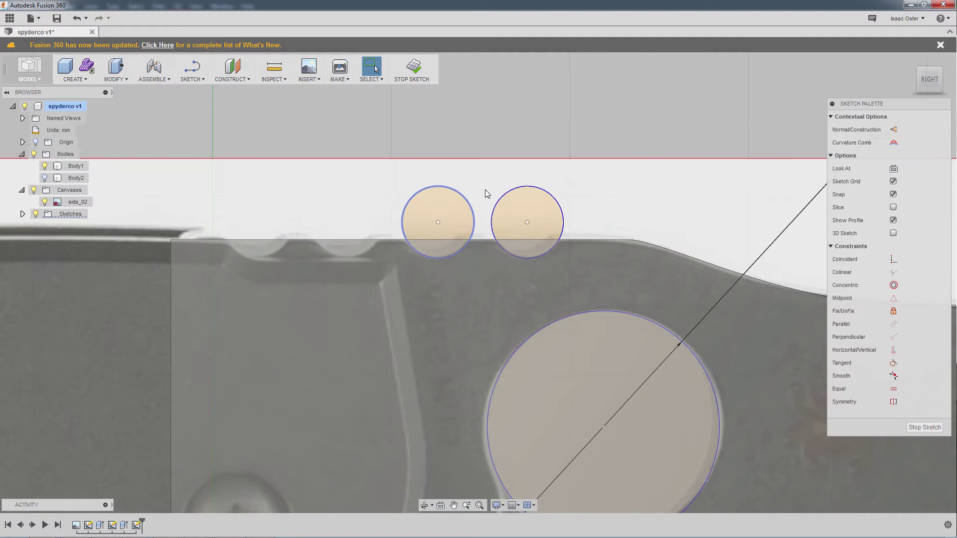
Step: Copy the leftmost circle another 5 mm left for a third circle
key("m")
left_click(460, 210)
mouse_move(466, 221)
left_mouse_down()
mouse_move(372, 221)
mouse_move(385, 219)
left_mouse_up()
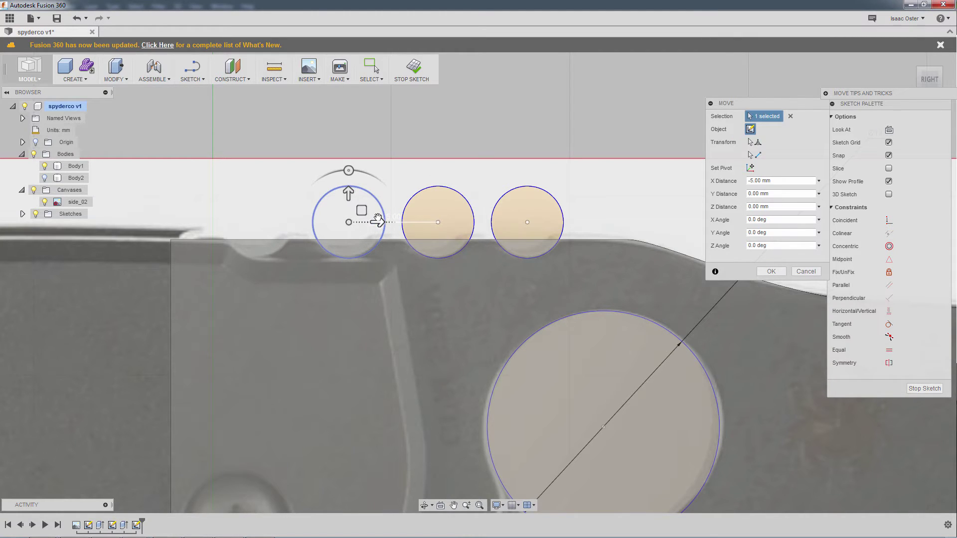
key("Return")
left_click(417, 171)
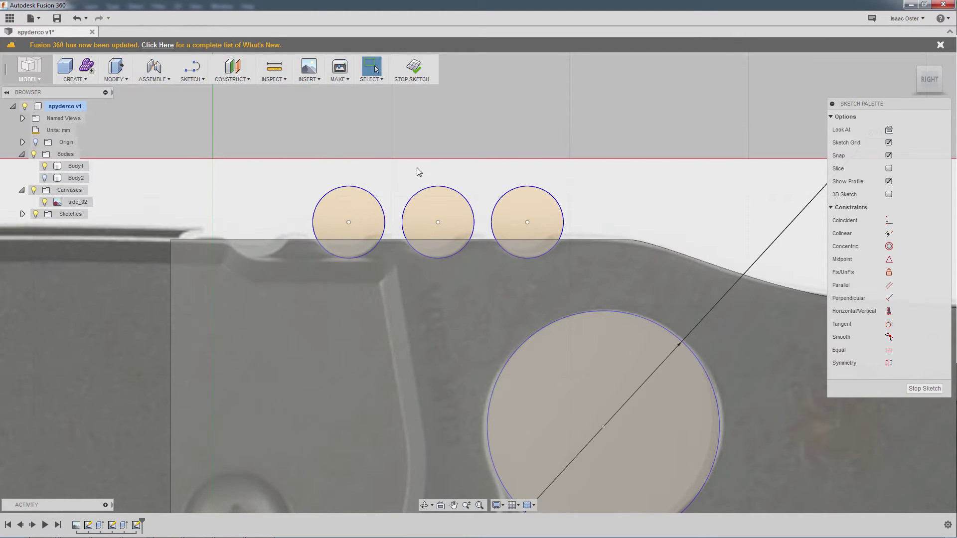
Step: Add the fourth circle 5 mm further left to complete the row
left_click(383, 205)
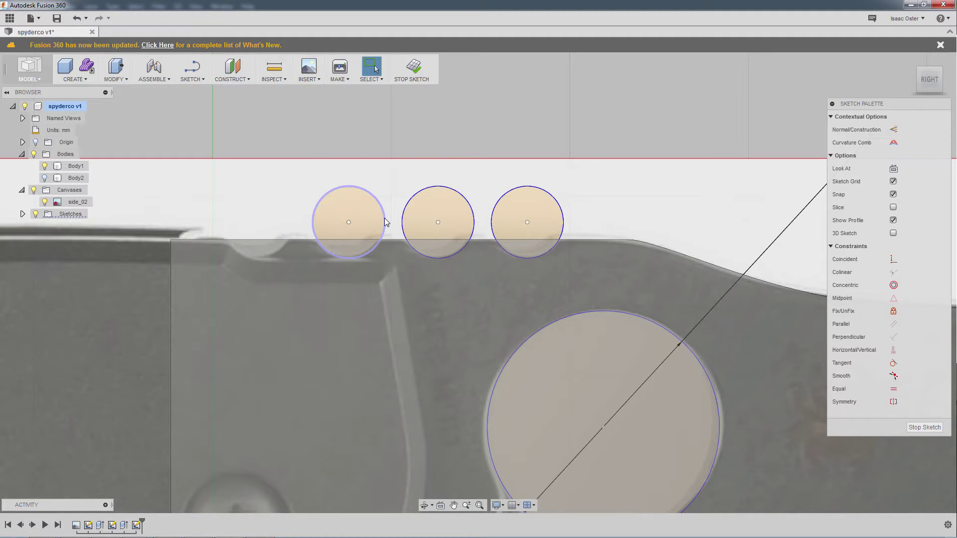
key("m")
mouse_move(377, 222)
left_mouse_down()
mouse_move(280, 222)
mouse_move(291, 222)
left_mouse_up()
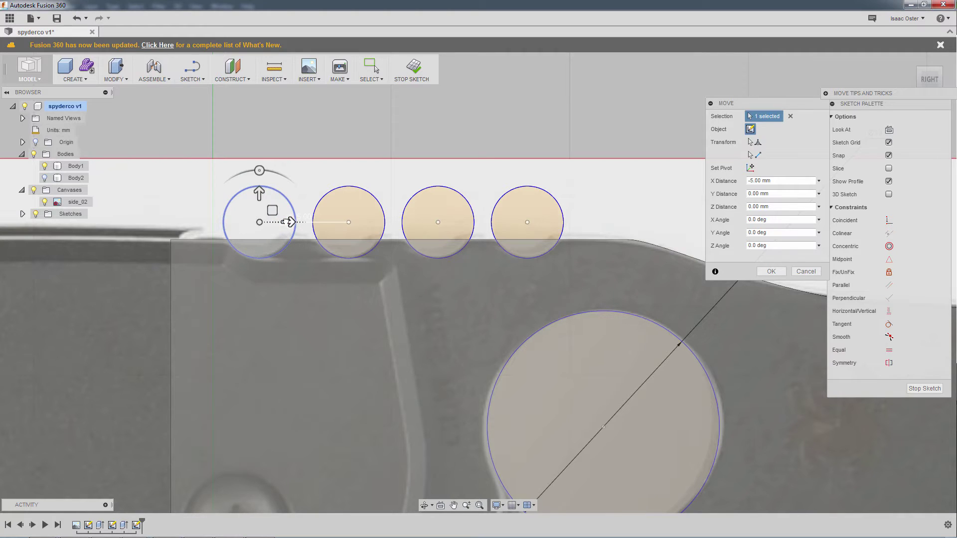
key("Return")
left_click(545, 163)
scroll(568, 187, "up", 2)
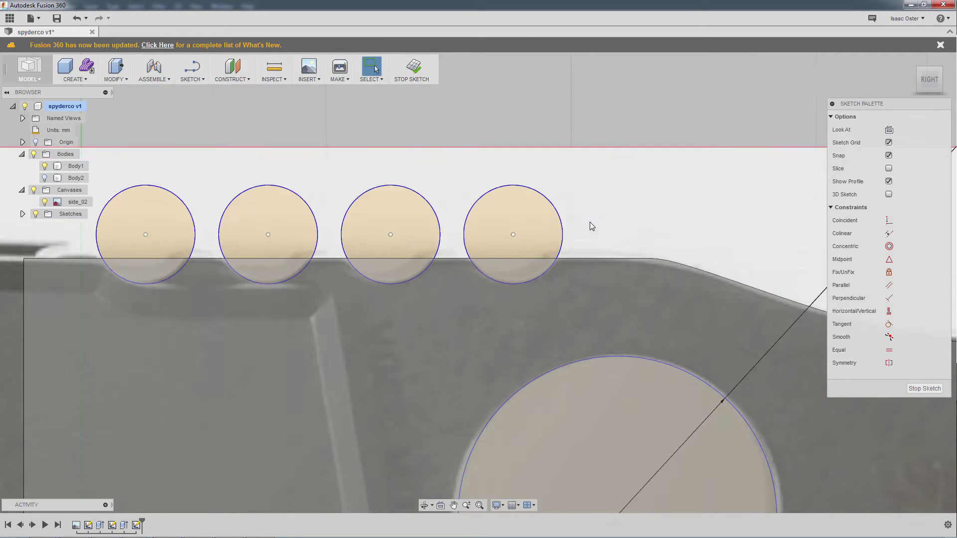
scroll(593, 214, "down", 4)
scroll(593, 213, "down", 2)
scroll(567, 405, "up", 2)
scroll(412, 364, "up", 1)
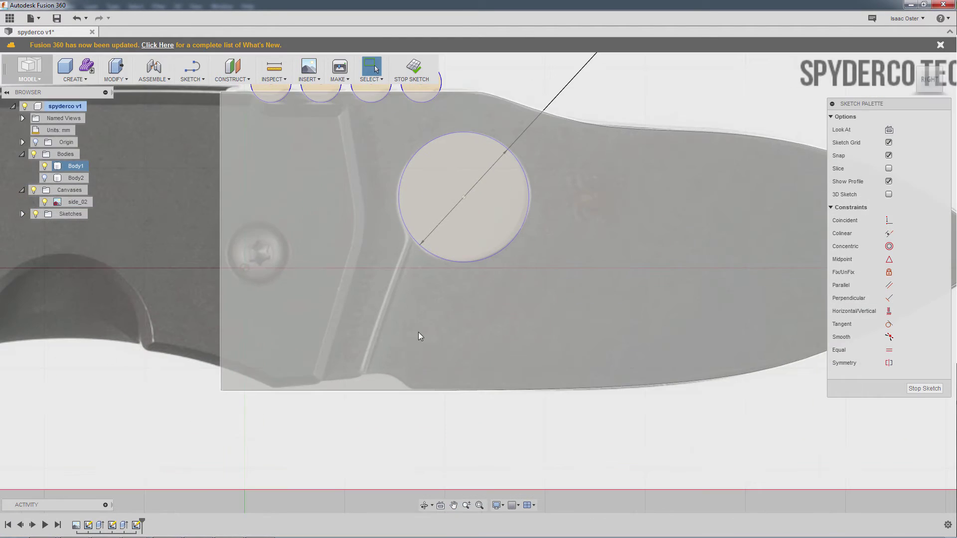
left_click(188, 80)
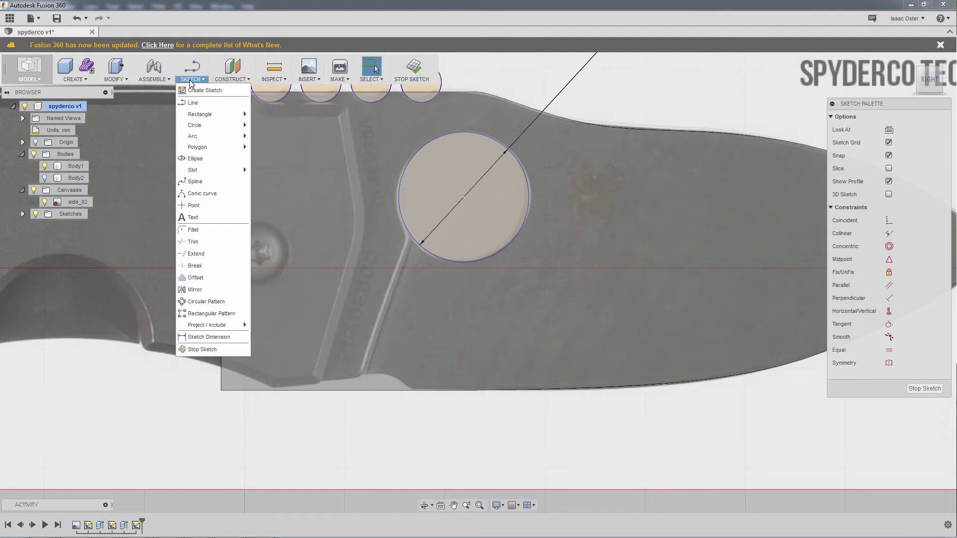
left_click(217, 181)
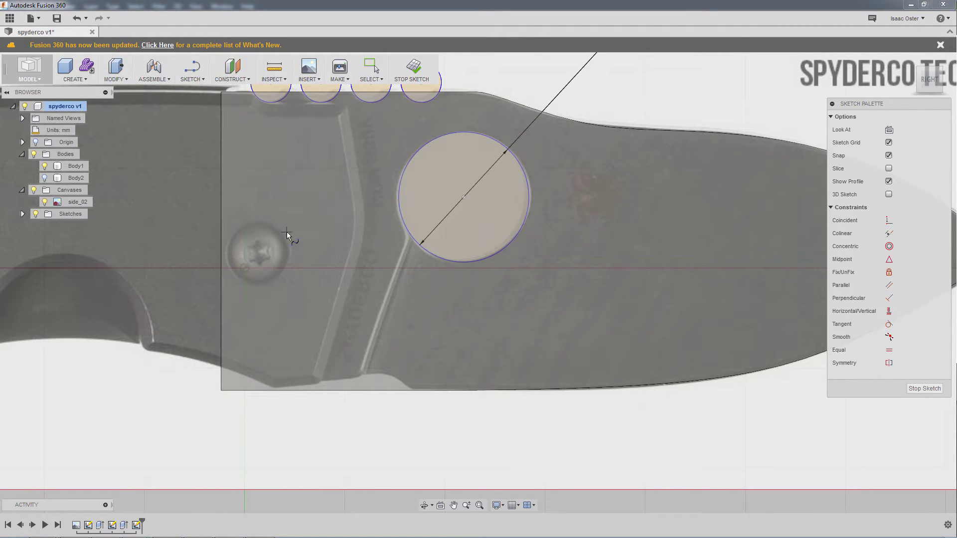
scroll(415, 394, "up", 2)
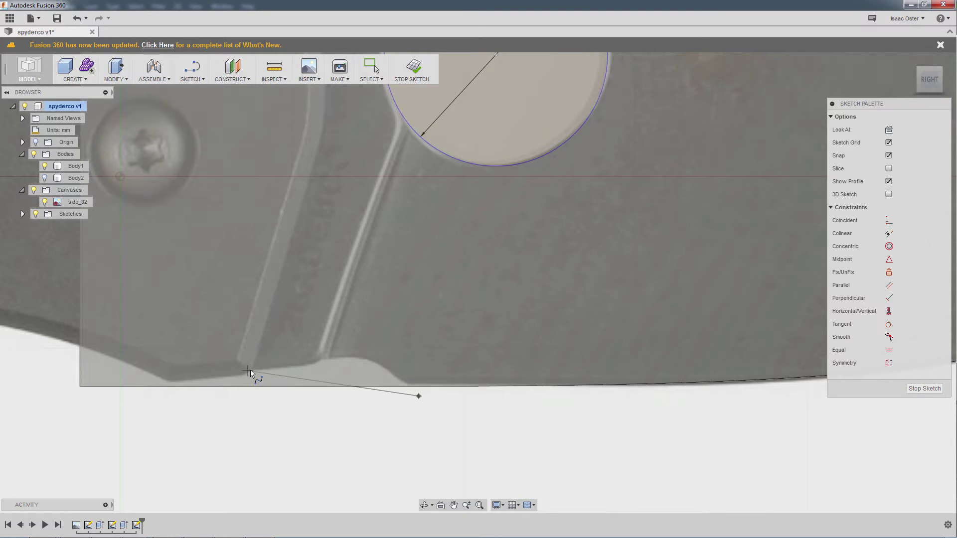
left_click(266, 369)
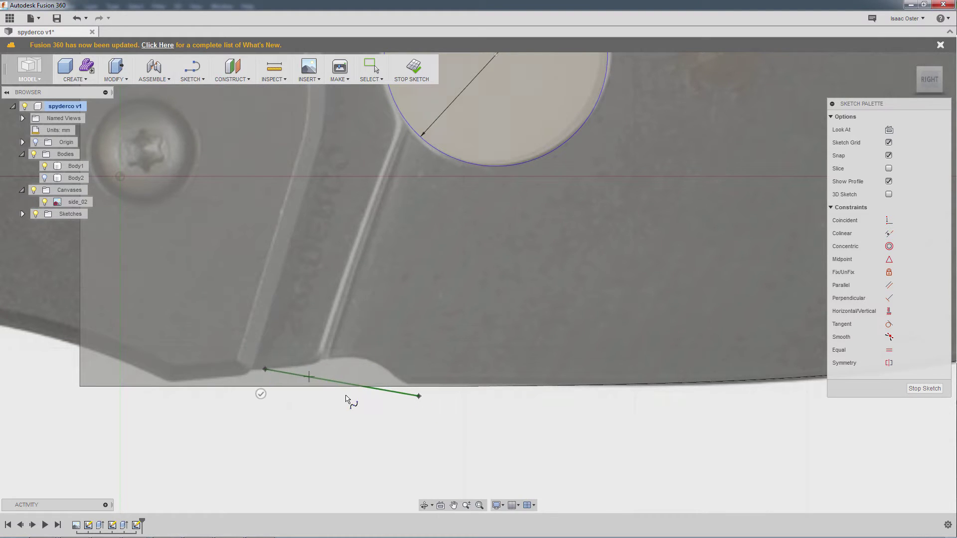
right_click(342, 393)
left_click(410, 404)
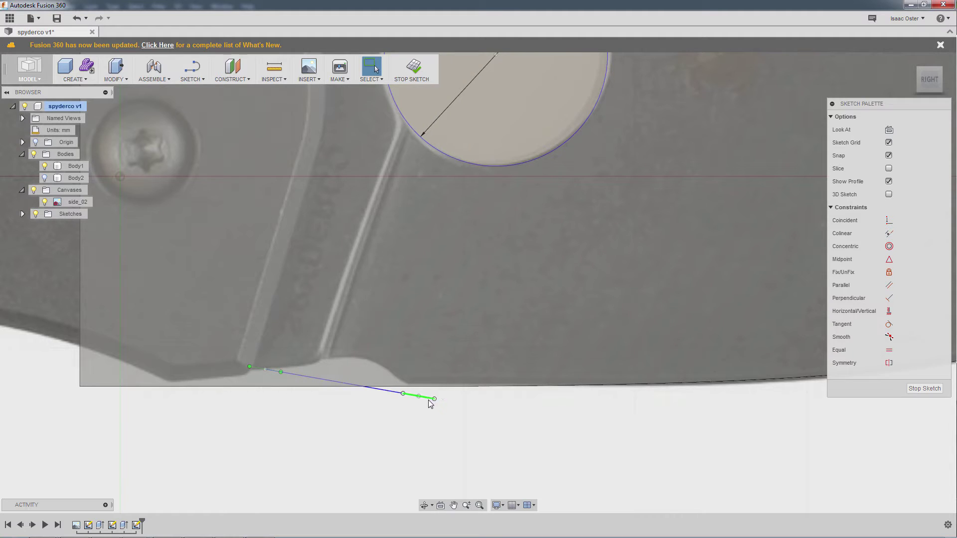
key("l")
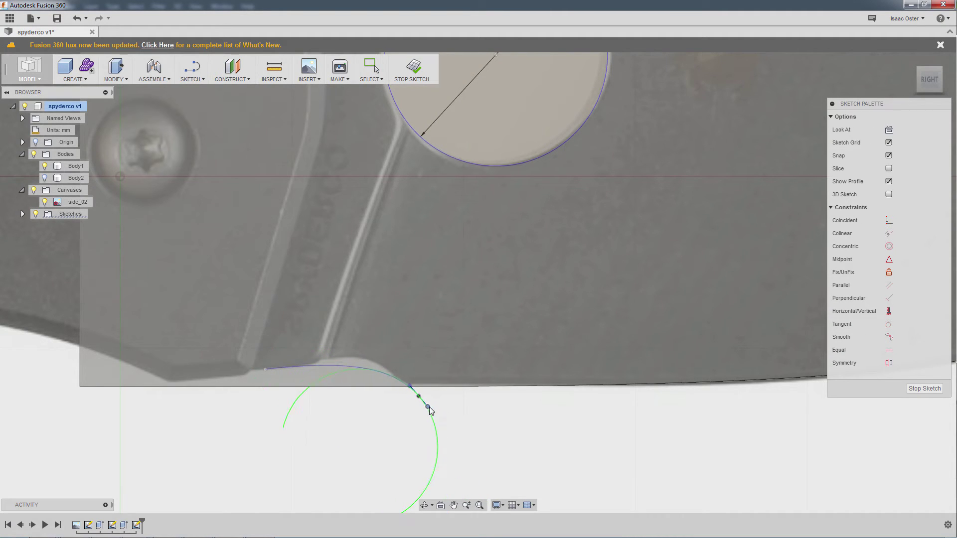
left_click_drag(432, 412, 432, 414)
key("Escape")
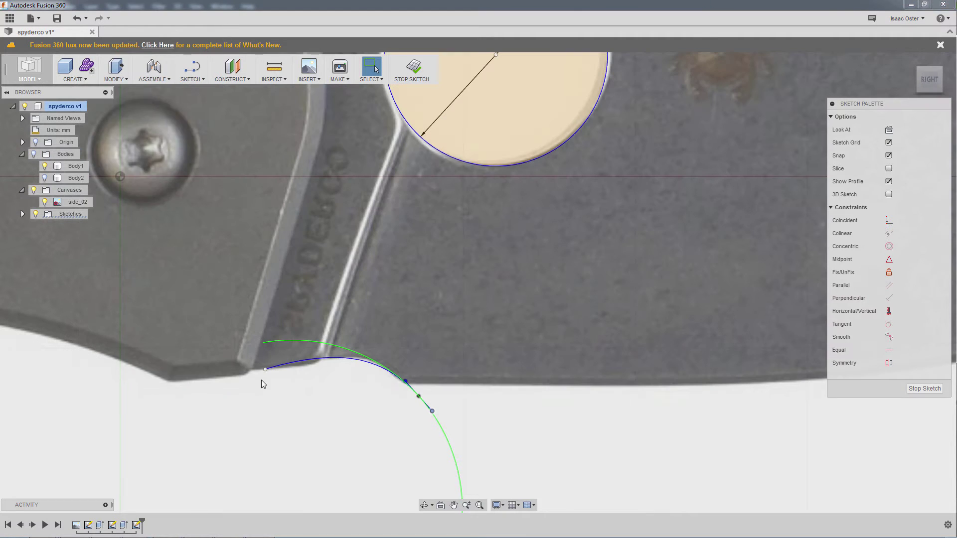
left_click_drag(267, 371, 241, 375)
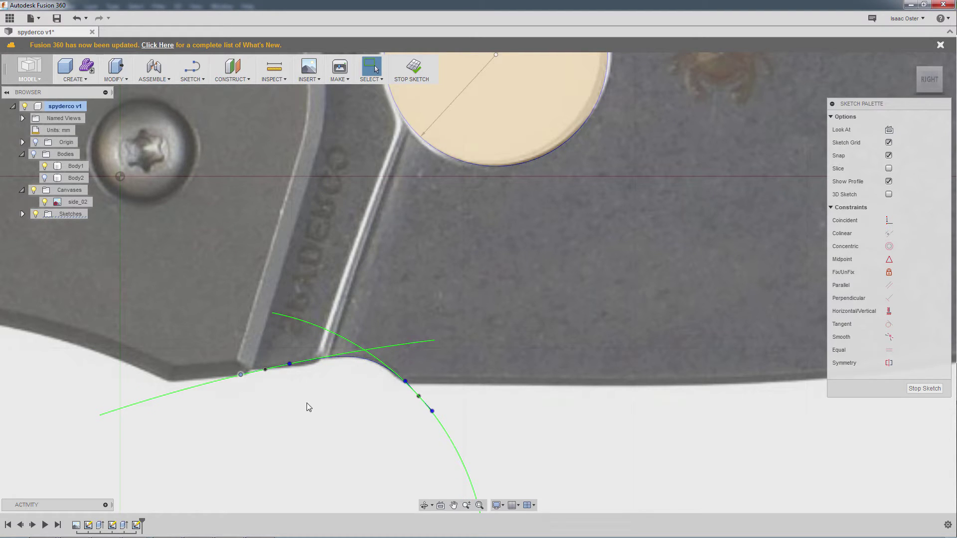
left_click(339, 402)
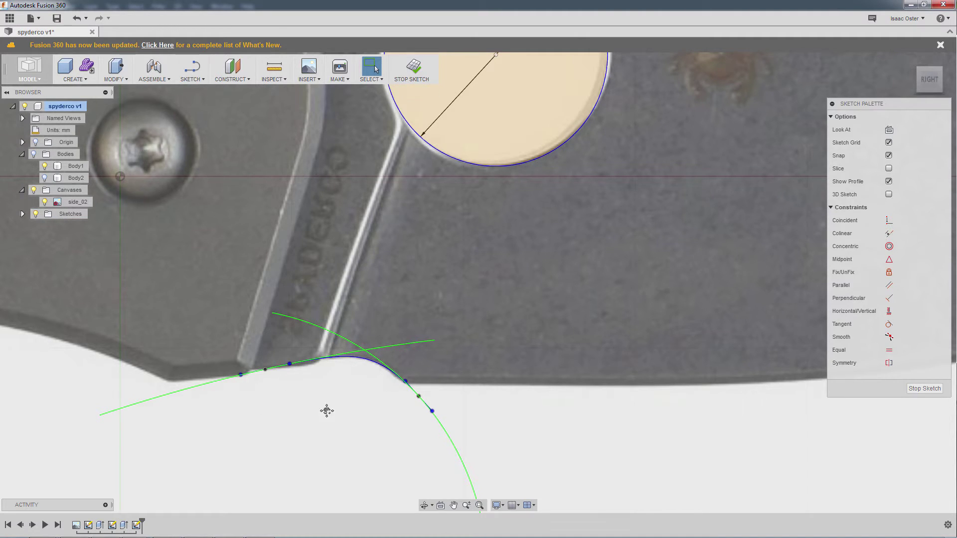
middle_click_drag(327, 411, 438, 432)
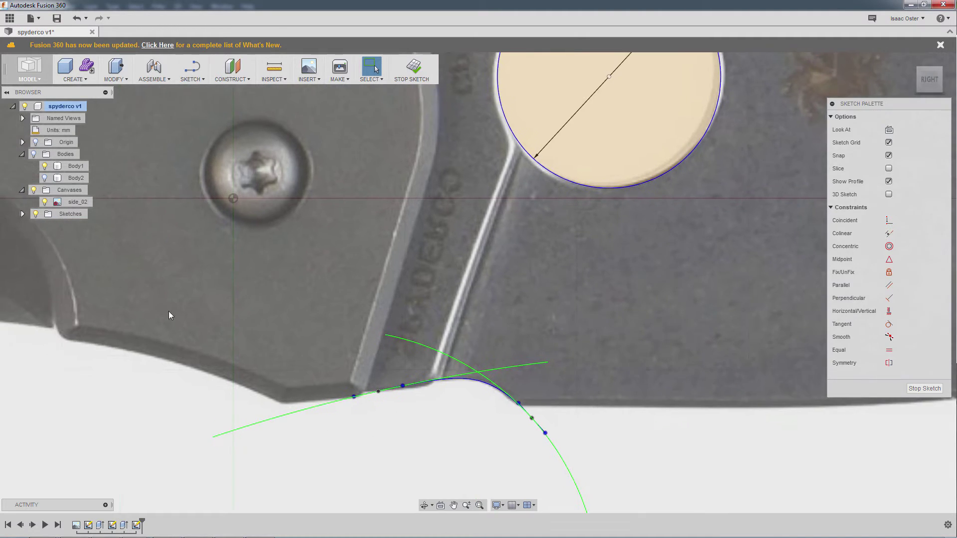
left_click(190, 75)
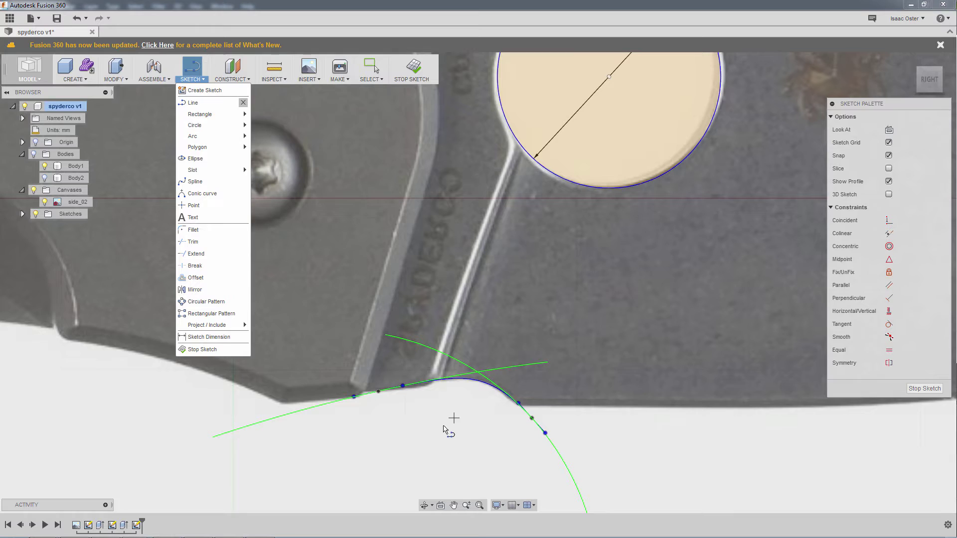
middle_click_drag(451, 409, 429, 414)
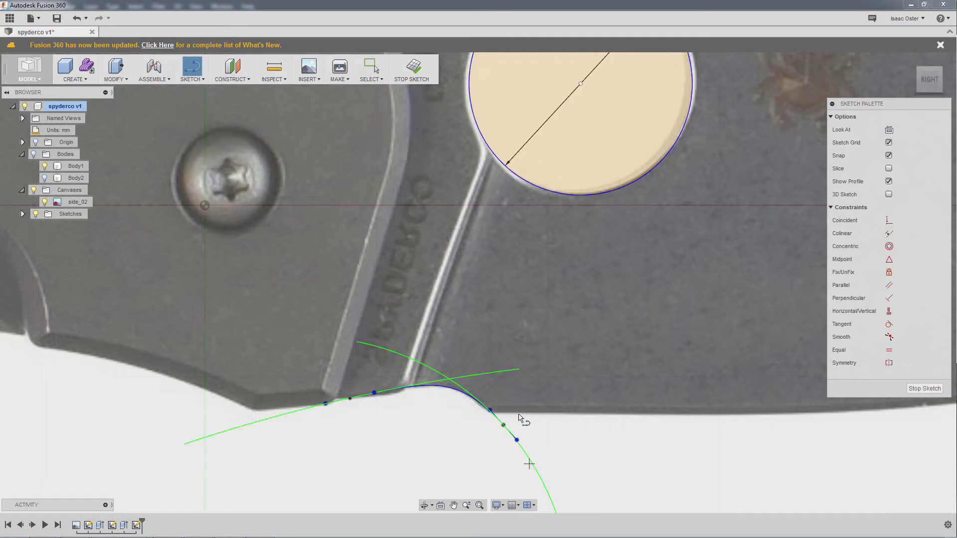
key("Escape")
middle_click_drag(423, 440, 403, 448)
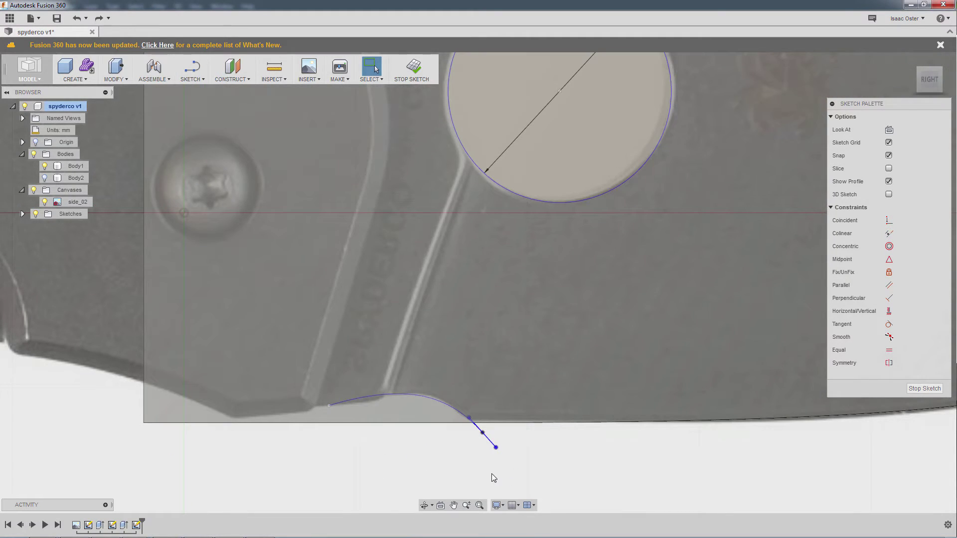
key("ctrl+z")
scroll(481, 464, "down", 1)
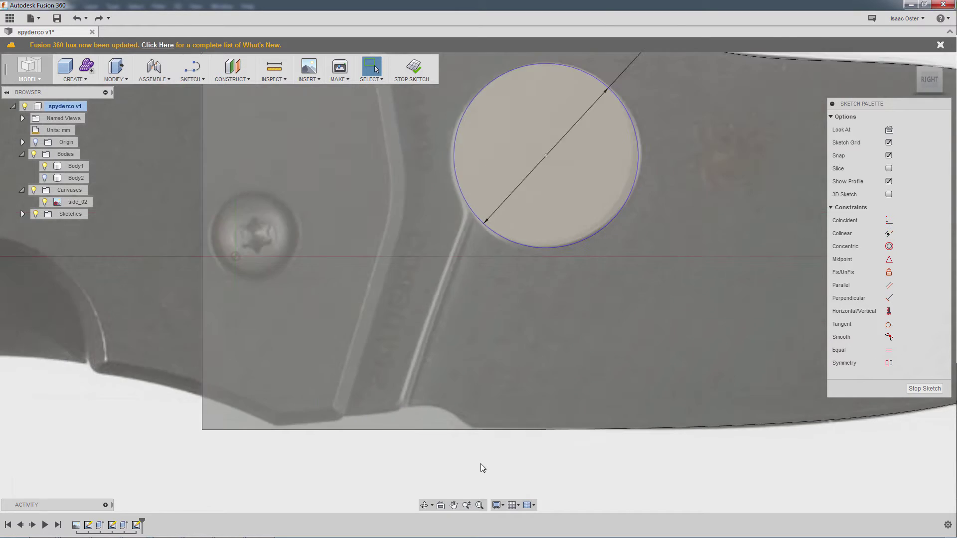
scroll(480, 463, "down", 3)
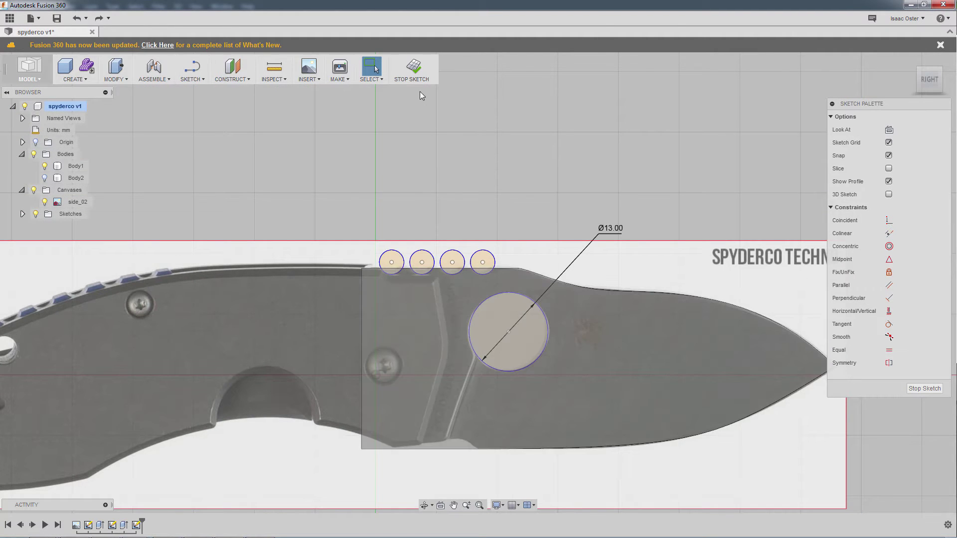
Step: Finish the notch sketch and hide the knife reference canvas
left_click(413, 71)
middle_click_drag(445, 143, 422, 279, "shift")
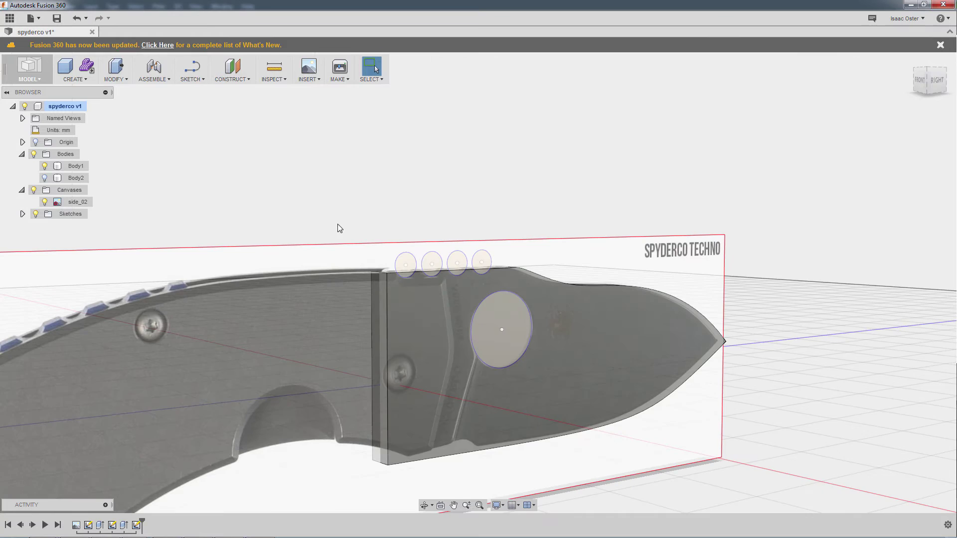
middle_click_drag(338, 225, 370, 205, "shift")
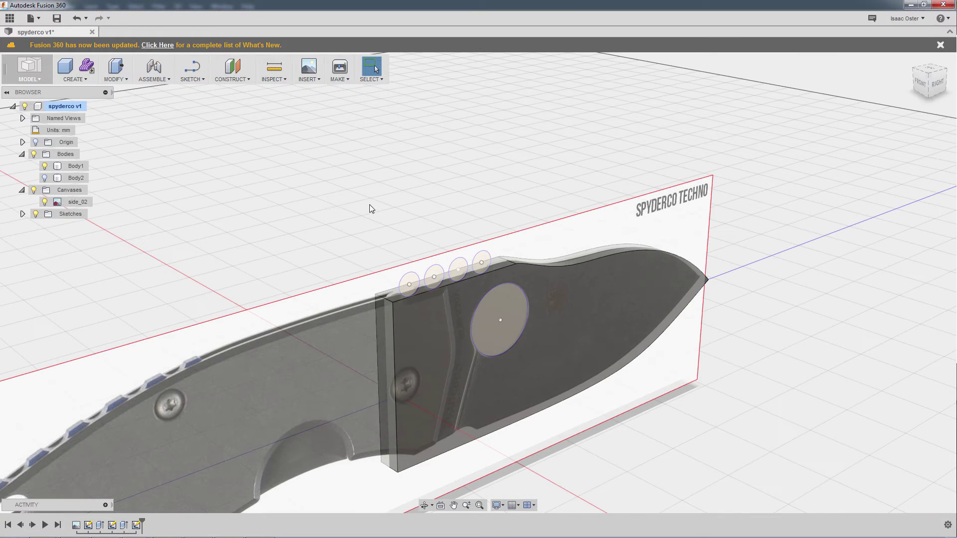
left_click(33, 190)
scroll(432, 296, "up", 2)
scroll(432, 296, "up", 3)
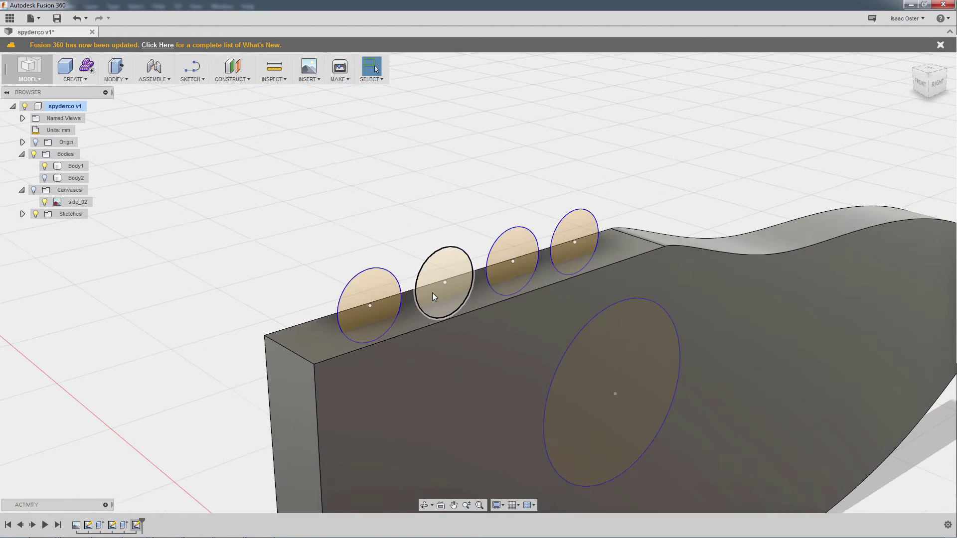
Step: Try Press Pull on the four notch circles, dragging them into the body
right_click(316, 182)
left_click(356, 186)
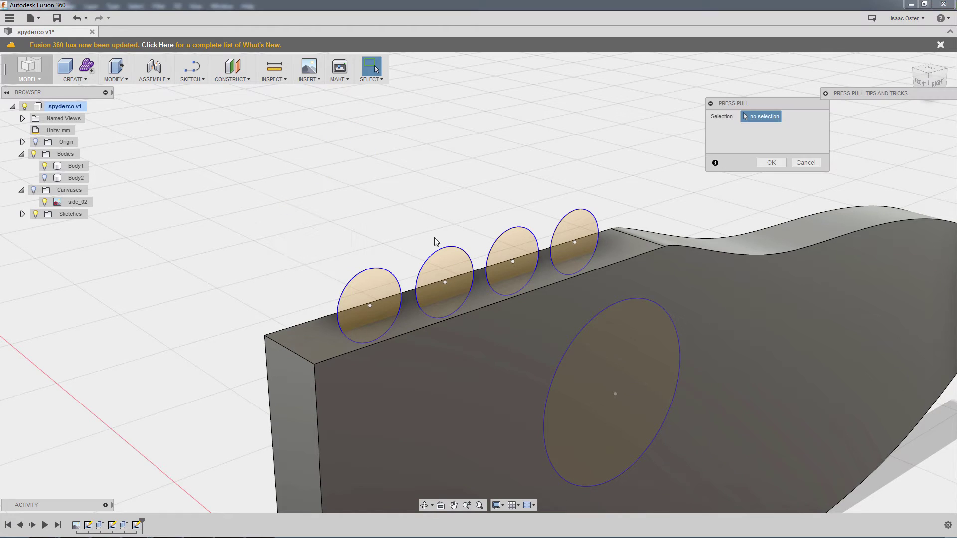
left_click(373, 303)
left_click(450, 280)
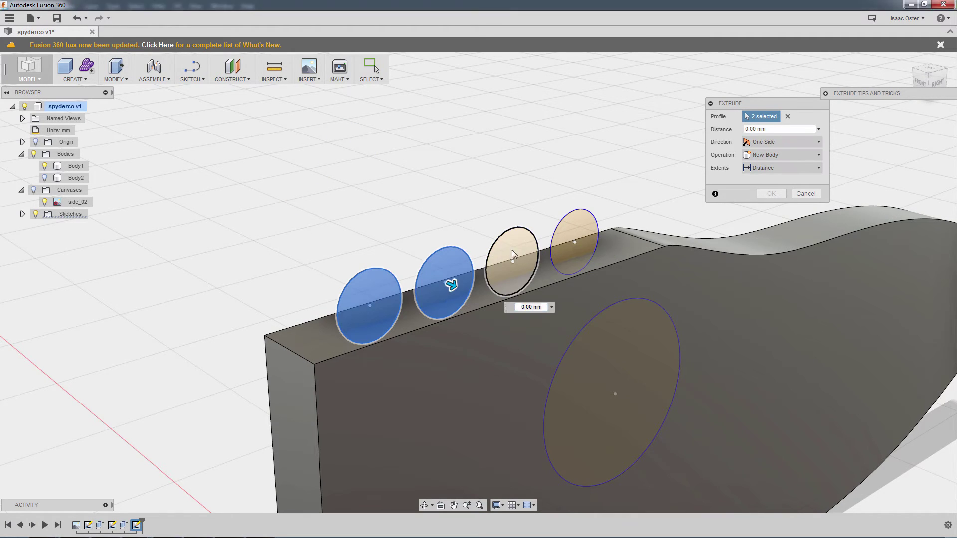
left_click(512, 253)
left_click(574, 240)
left_click_drag(576, 241, 658, 393)
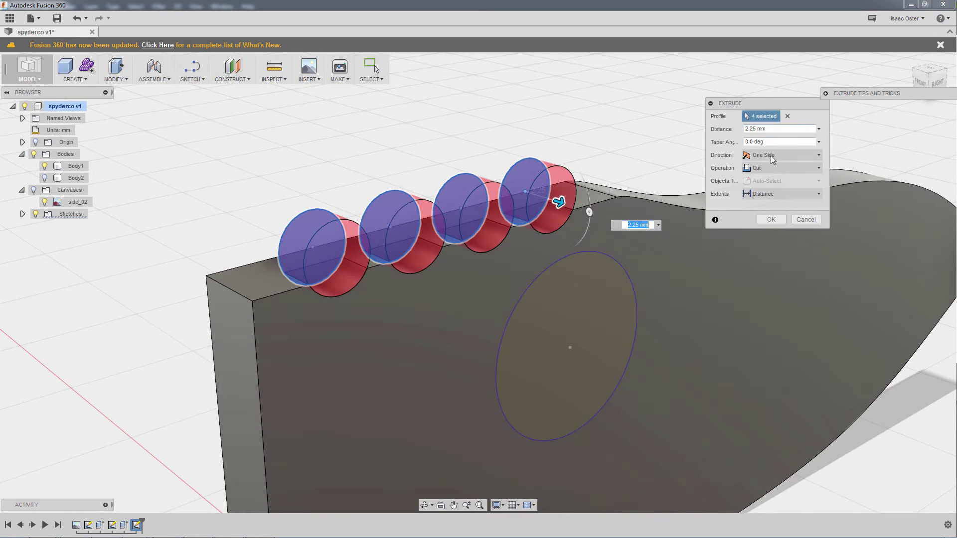
Step: Cancel that extrude and restart Press Pull with the four circles and the ellipse
left_click(806, 219)
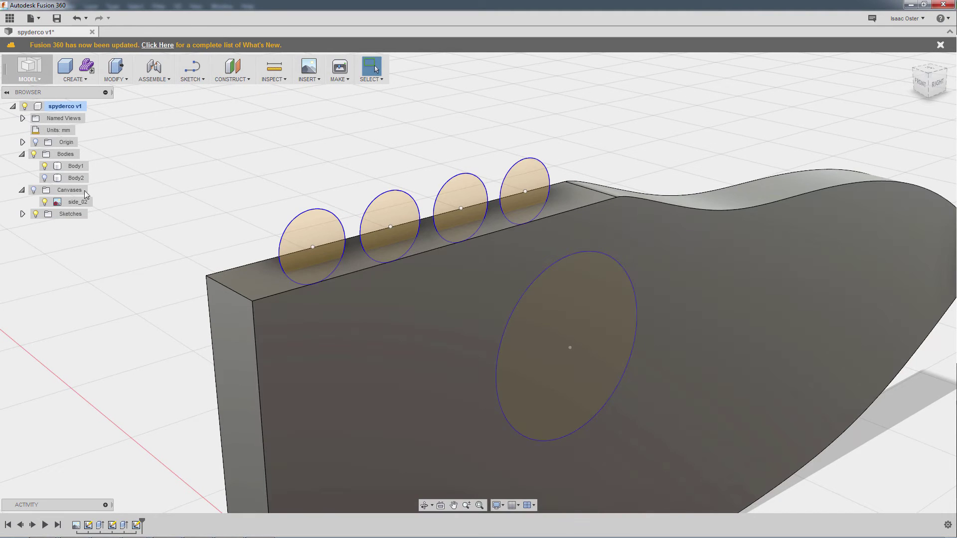
left_click(33, 154)
right_click(247, 168)
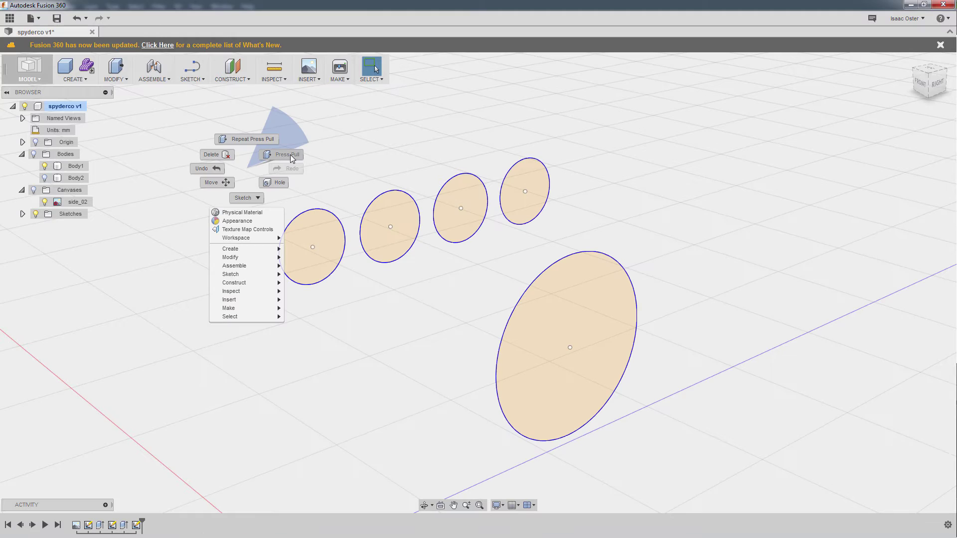
left_click(290, 155)
left_click(316, 243)
left_click(392, 228)
left_click(459, 209)
left_click(524, 193)
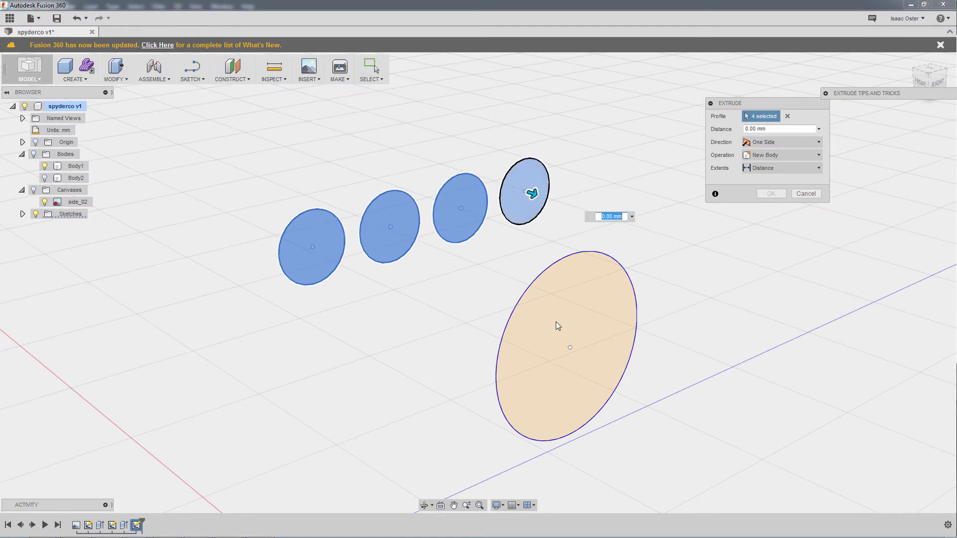
left_click(557, 325)
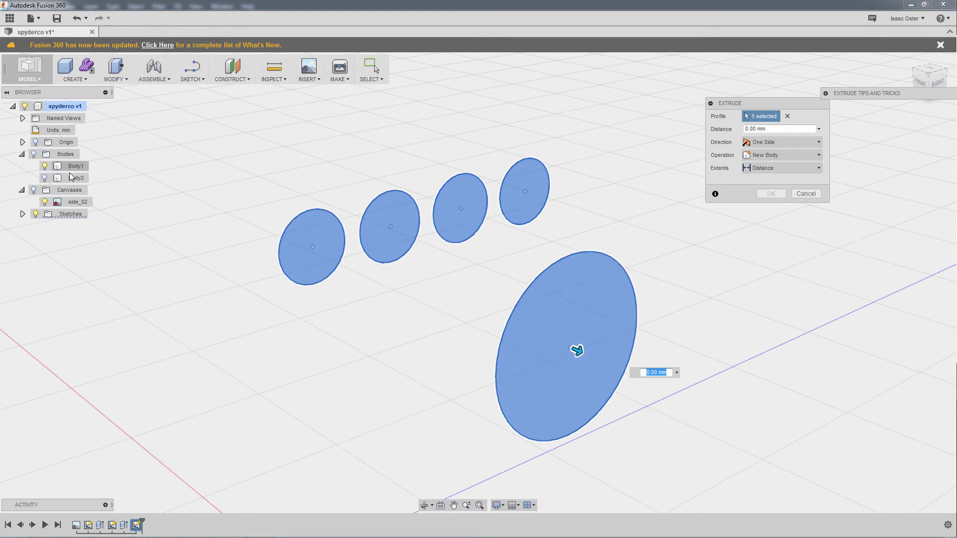
left_click(33, 154)
Step: Set Two Side direction with To extents limited by both blade faces
left_click(770, 141)
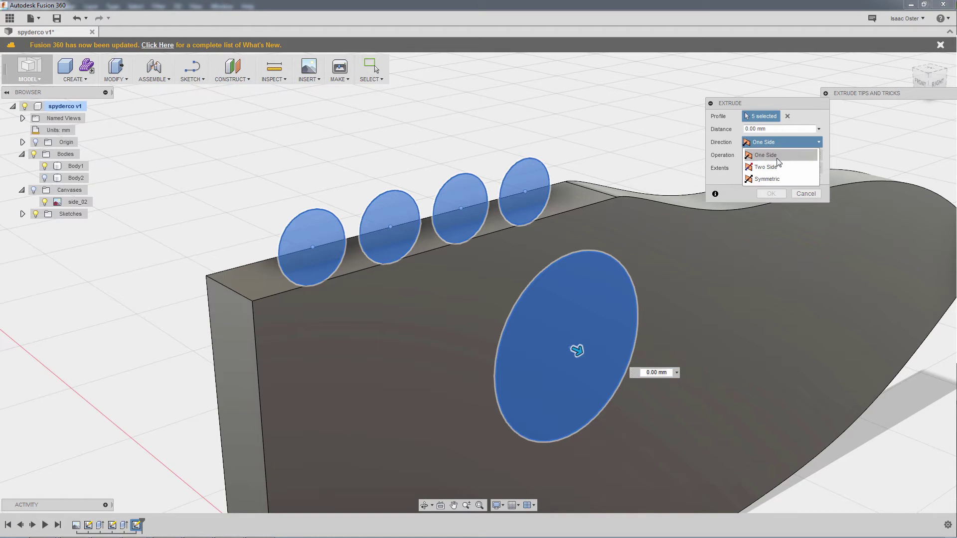
left_click(776, 167)
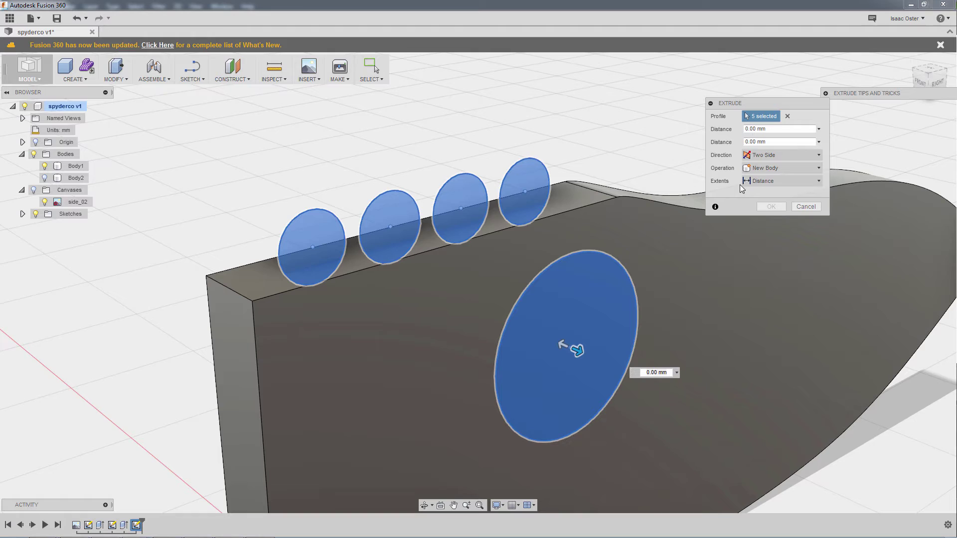
left_click(758, 181)
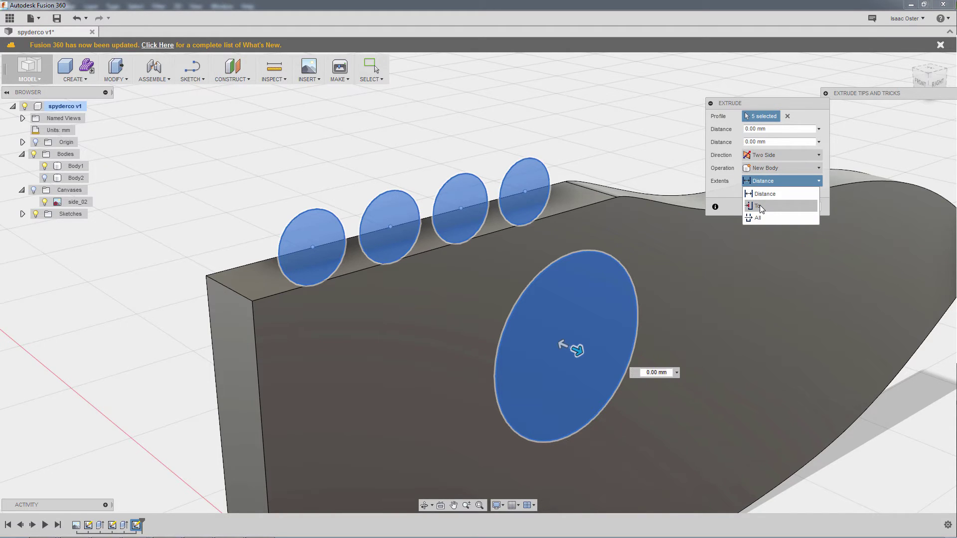
left_click(759, 205)
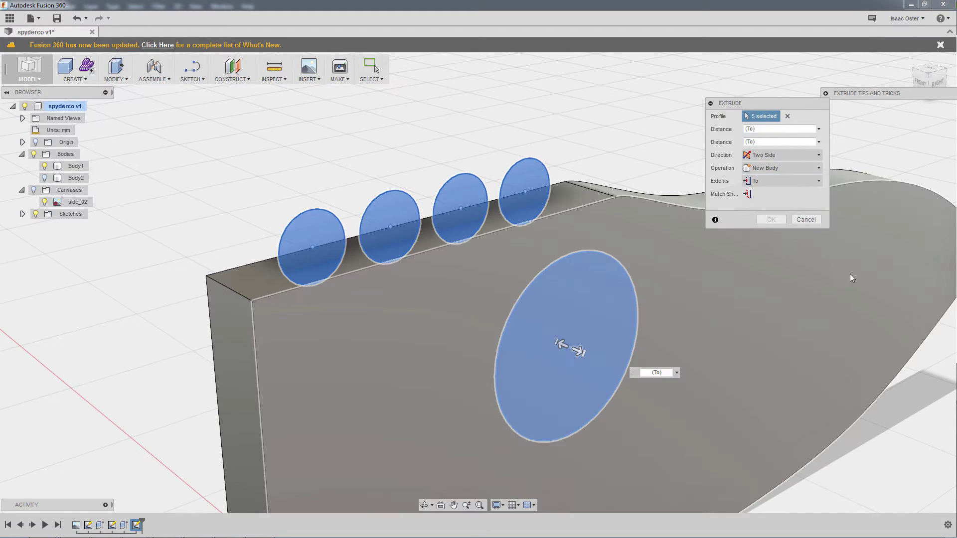
left_click(705, 274)
mouse_move(502, 273)
middle_mouse_down("shift")
mouse_move(567, 280)
mouse_move(611, 232)
mouse_move(463, 354)
middle_mouse_up("shift")
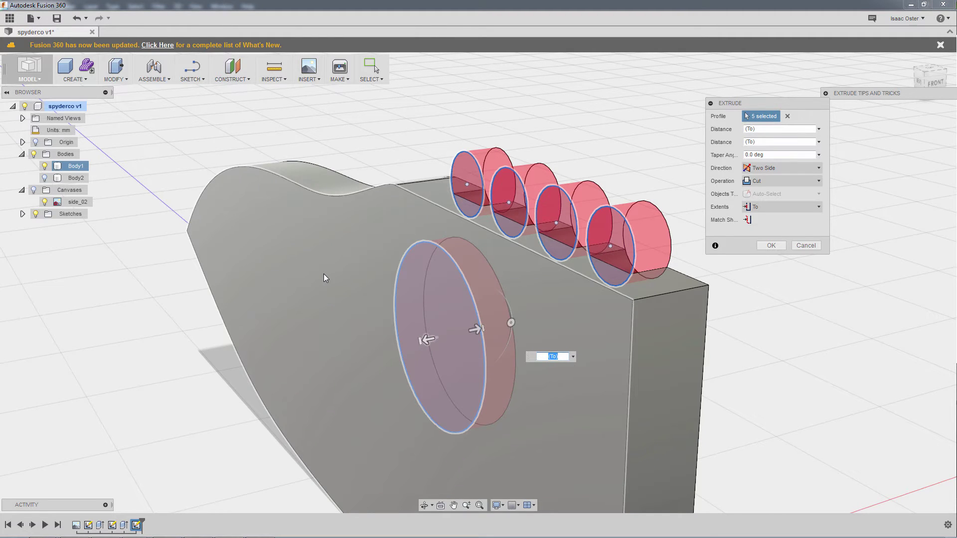
left_click(323, 278)
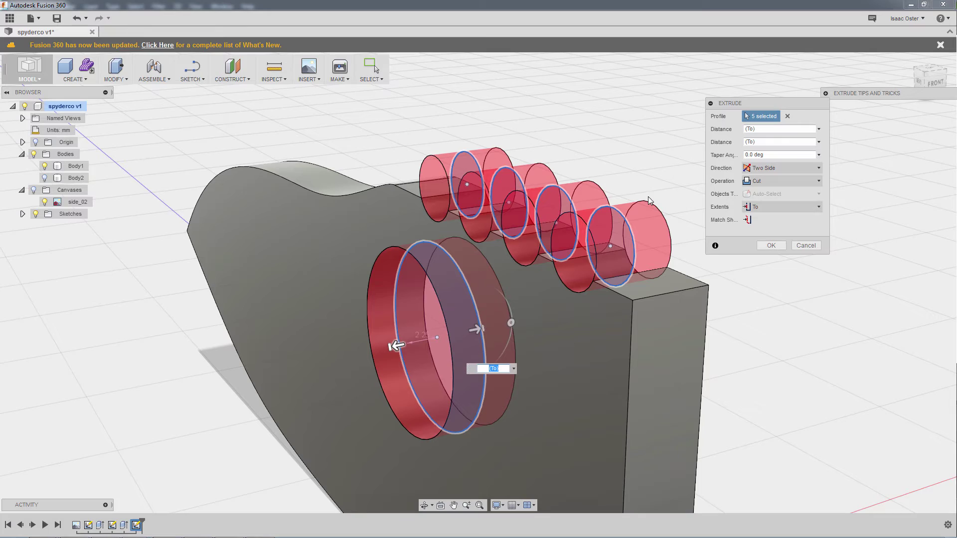
Step: Apply the cut and orbit to inspect the spine notches and thumb hole
left_click(775, 249)
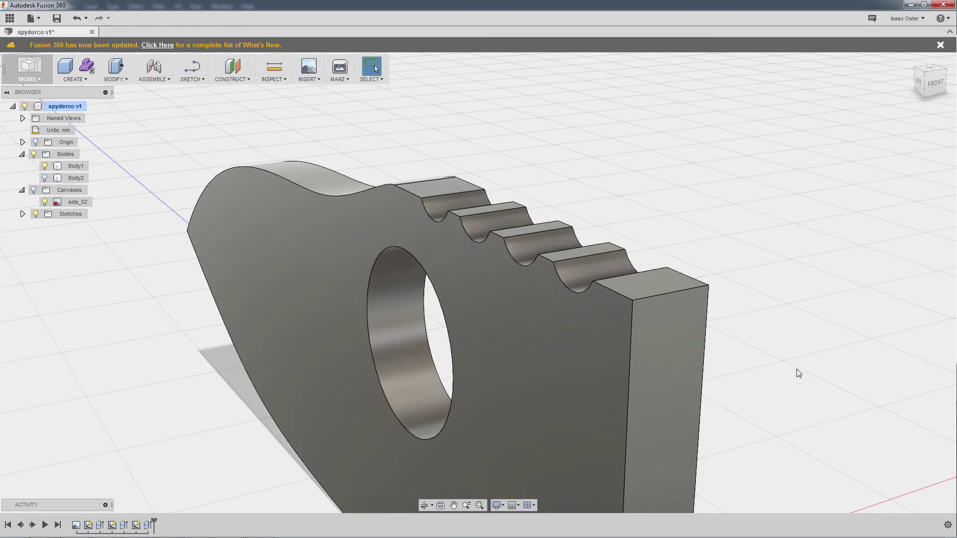
mouse_move(796, 368)
middle_mouse_down("shift")
mouse_move(795, 354)
mouse_move(689, 325)
middle_mouse_up("shift")
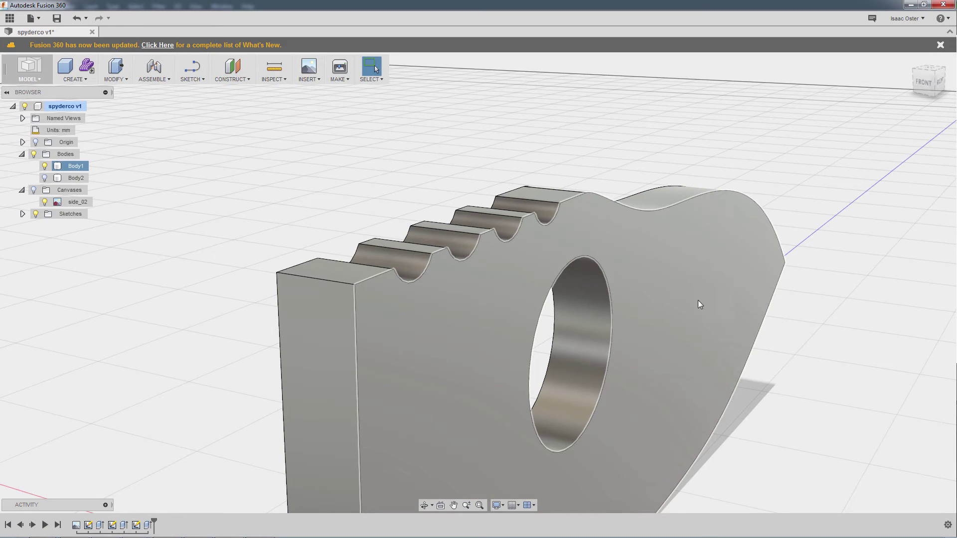
mouse_move(517, 175)
middle_mouse_down("shift")
mouse_move(417, 136)
mouse_move(384, 339)
mouse_move(318, 171)
middle_mouse_up("shift")
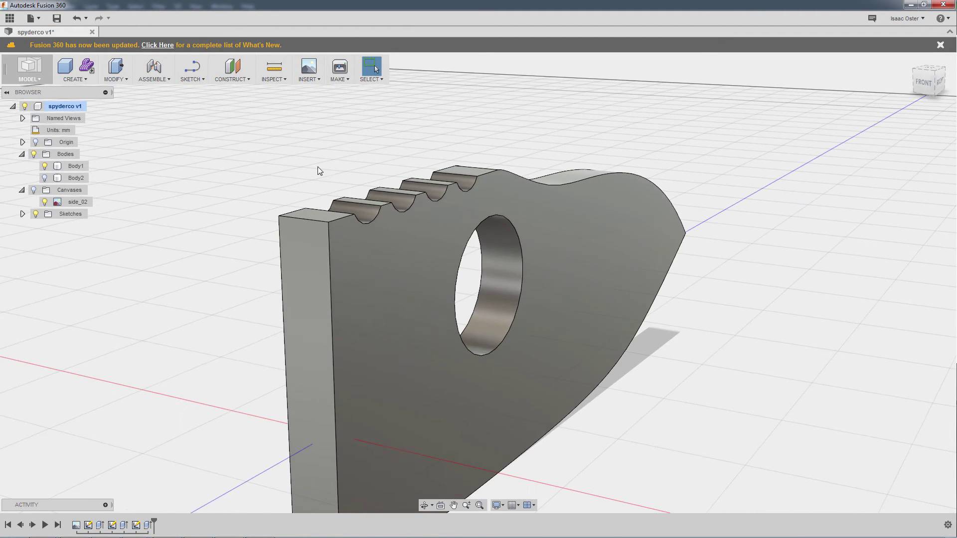
mouse_move(766, 348)
middle_mouse_down("shift")
mouse_move(726, 359)
mouse_move(559, 256)
middle_mouse_up("shift")
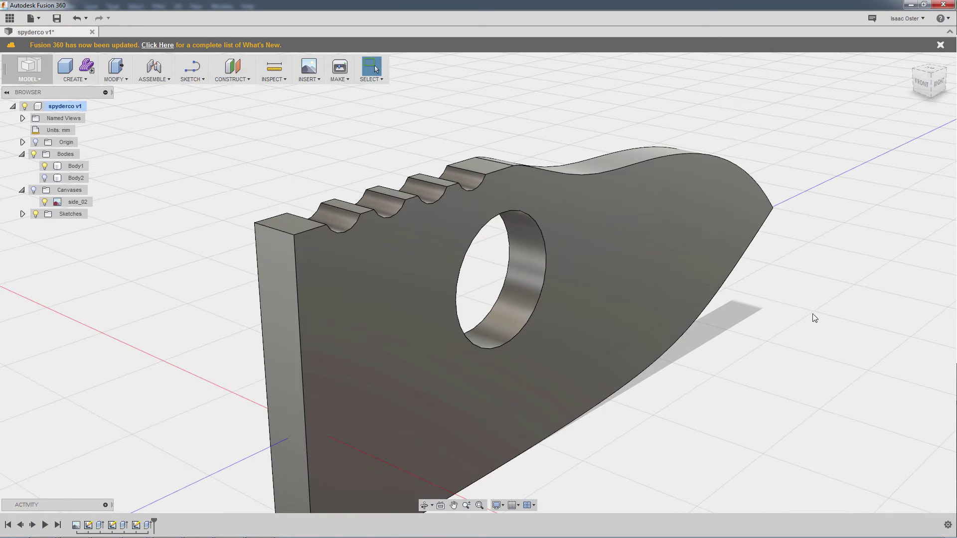
middle_click_drag(813, 314, 749, 312, "shift")
middle_click_drag(709, 341, 794, 358, "shift")
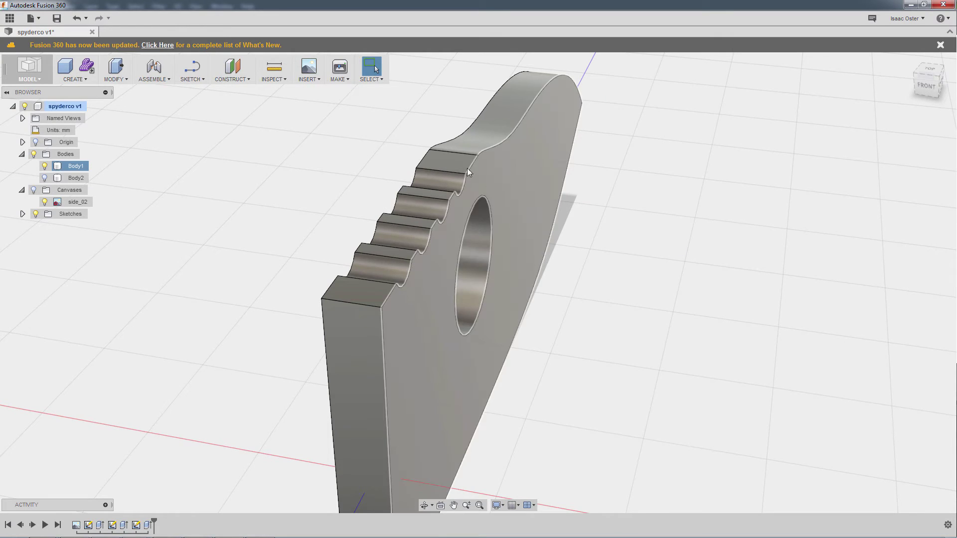
mouse_move(609, 303)
middle_mouse_down("shift")
mouse_move(585, 282)
mouse_move(543, 282)
middle_mouse_up("shift")
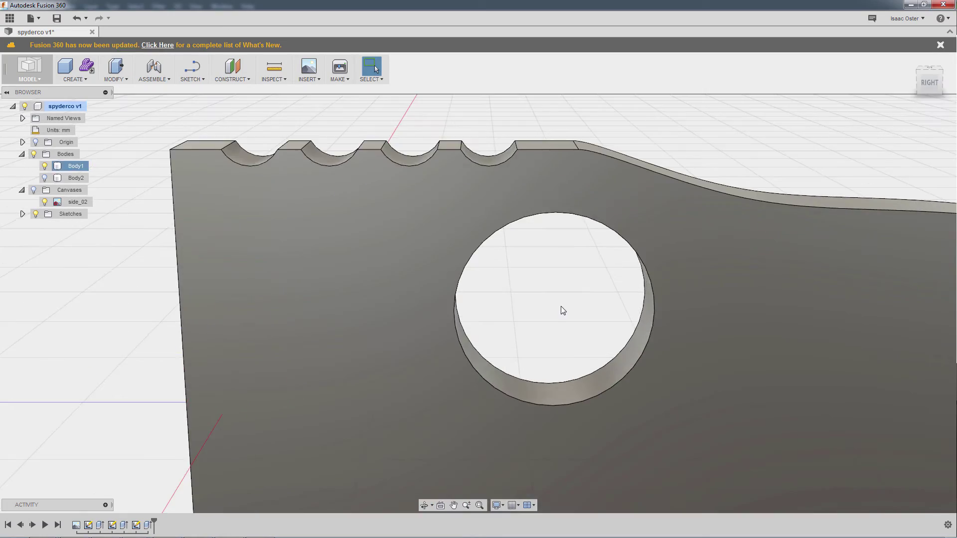
scroll(563, 310, "down", 5)
scroll(448, 275, "down", 3)
Step: Turn the knife reference canvas back on behind the cut blade
mouse_move(447, 274)
middle_mouse_down("shift")
mouse_move(406, 247)
mouse_move(422, 284)
mouse_move(411, 248)
middle_mouse_up("shift")
key("Escape")
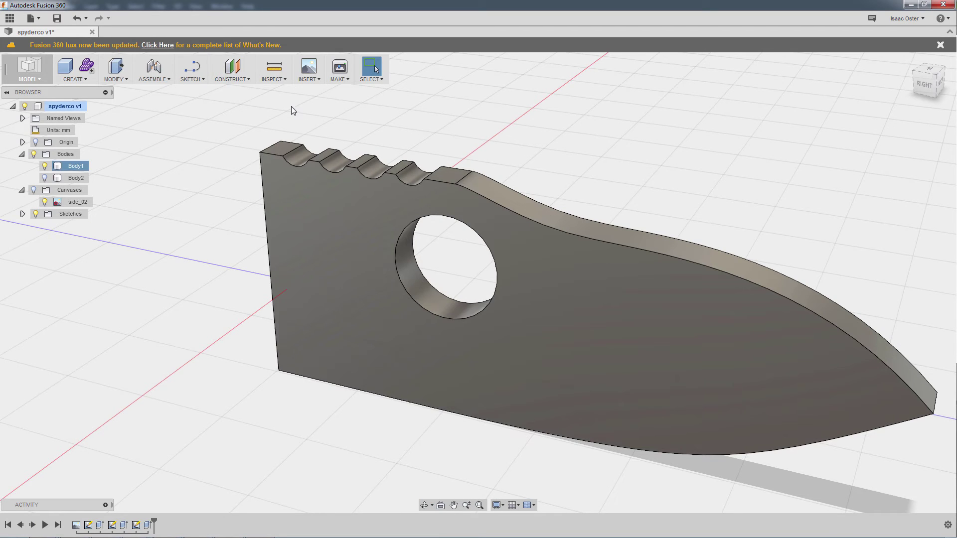
left_click(291, 110)
middle_click_drag(679, 199, 625, 214, "shift")
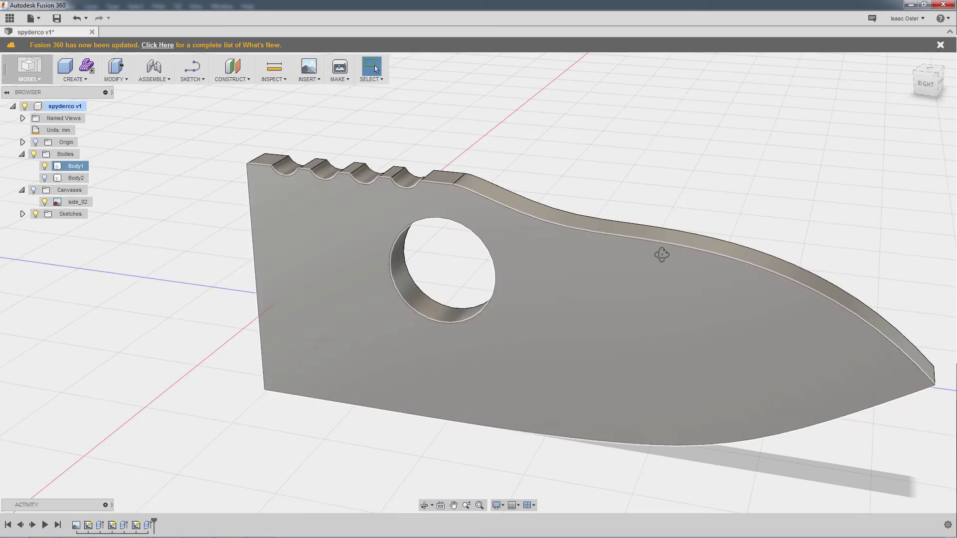
mouse_move(658, 252)
middle_mouse_down("shift")
mouse_move(581, 154)
mouse_move(554, 165)
mouse_move(620, 162)
mouse_move(601, 164)
mouse_move(624, 142)
mouse_move(459, 136)
middle_mouse_up("shift")
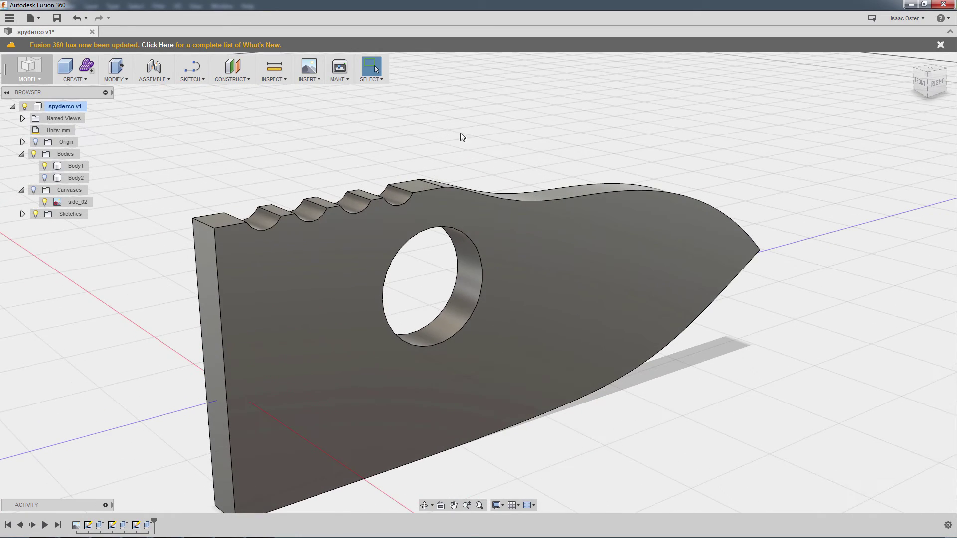
left_click(33, 190)
mouse_move(165, 144)
middle_mouse_down("shift")
mouse_move(257, 222)
mouse_move(301, 229)
mouse_move(267, 212)
mouse_move(275, 201)
middle_mouse_up("shift")
scroll(271, 214, "up", 2)
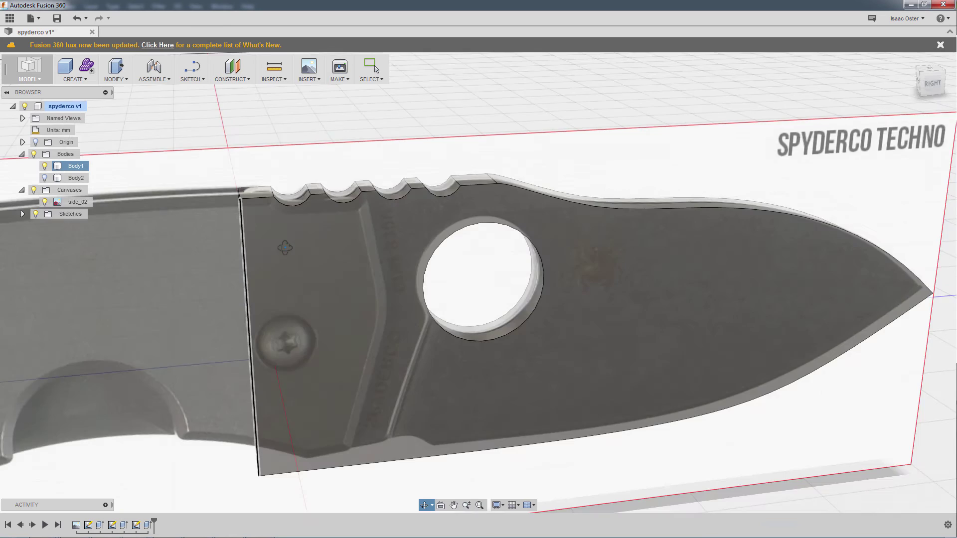
Step: Switch to the top view, showing the thin blade slab and its notch grooves
middle_click_drag(285, 248, 277, 287, "shift")
key("Escape")
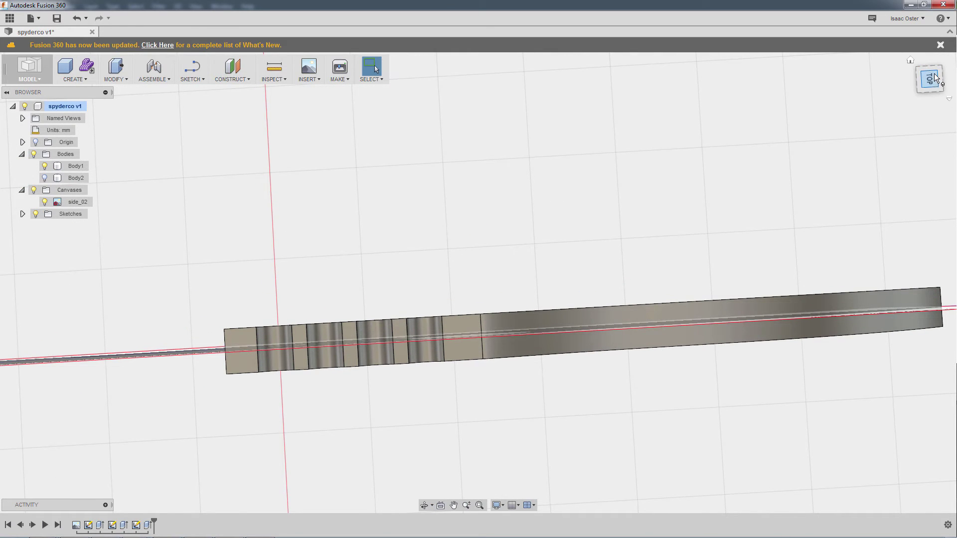
Step: Start a new sketch on the origin plane and view the blade edge-on from the top
left_click(193, 78)
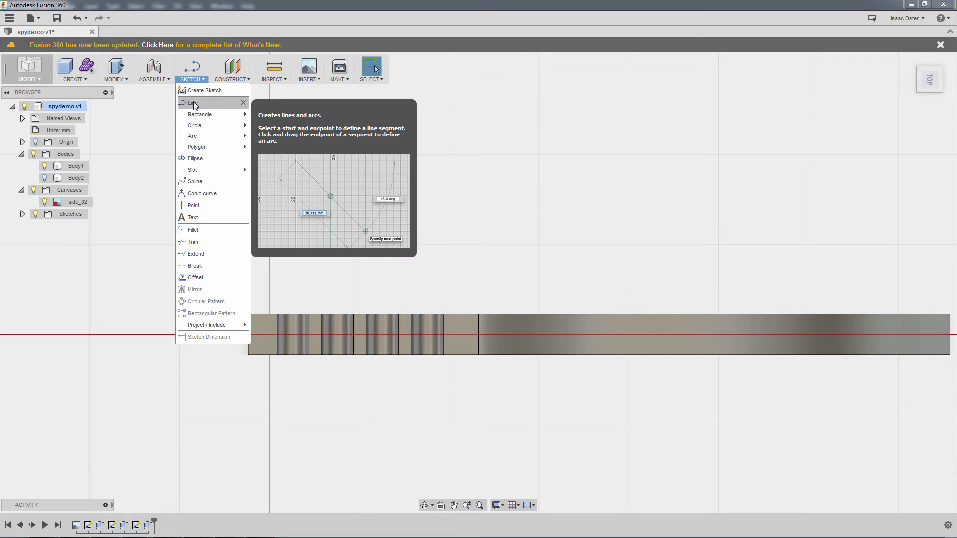
scroll(437, 268, "down", 2)
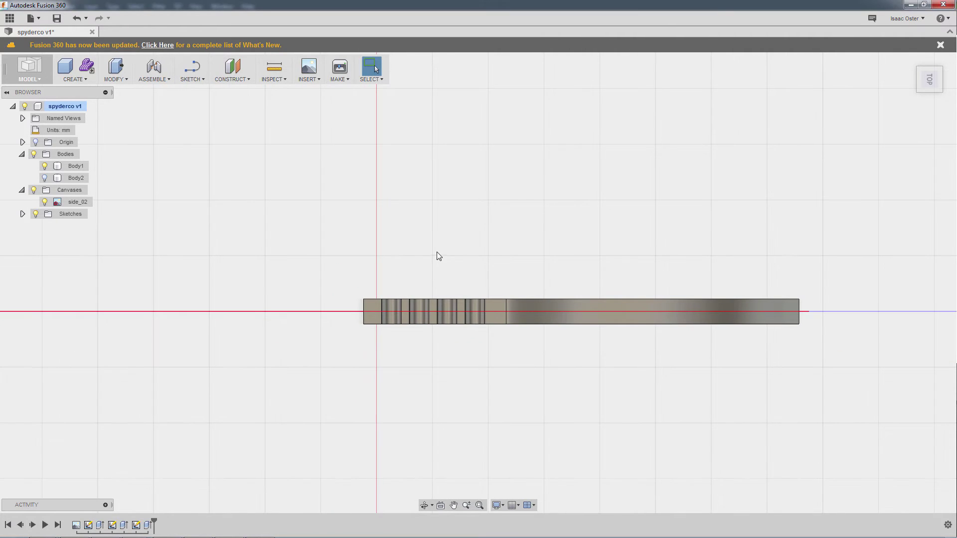
middle_click_drag(410, 244, 324, 234)
left_click(192, 79)
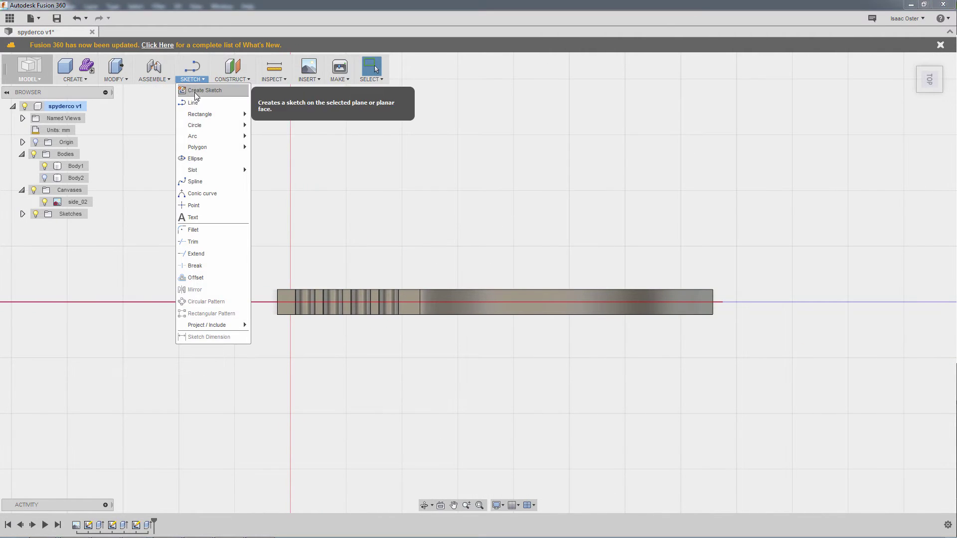
left_click(205, 105)
left_click(282, 314)
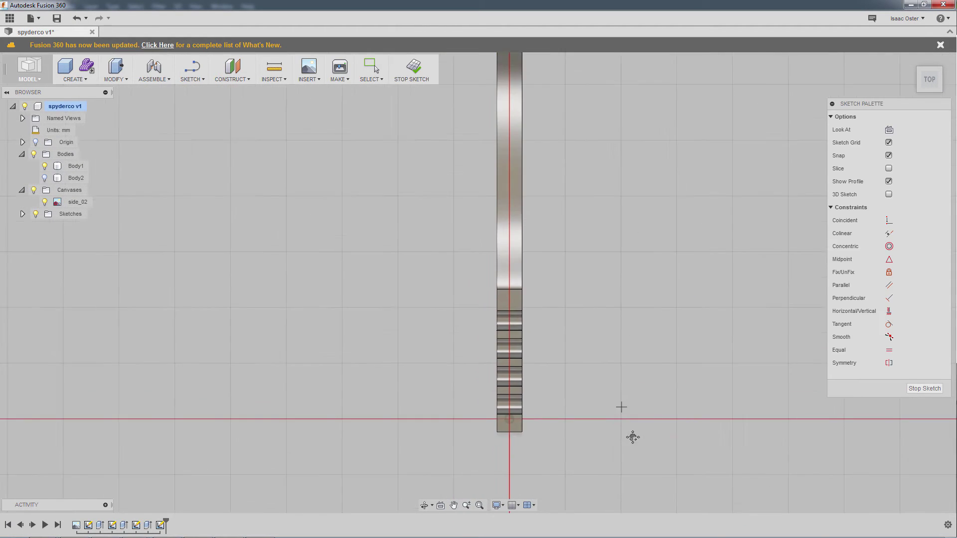
mouse_move(603, 391)
middle_mouse_down("shift")
mouse_move(632, 372)
mouse_move(638, 379)
mouse_move(604, 380)
mouse_move(614, 386)
middle_mouse_up("shift")
key("l")
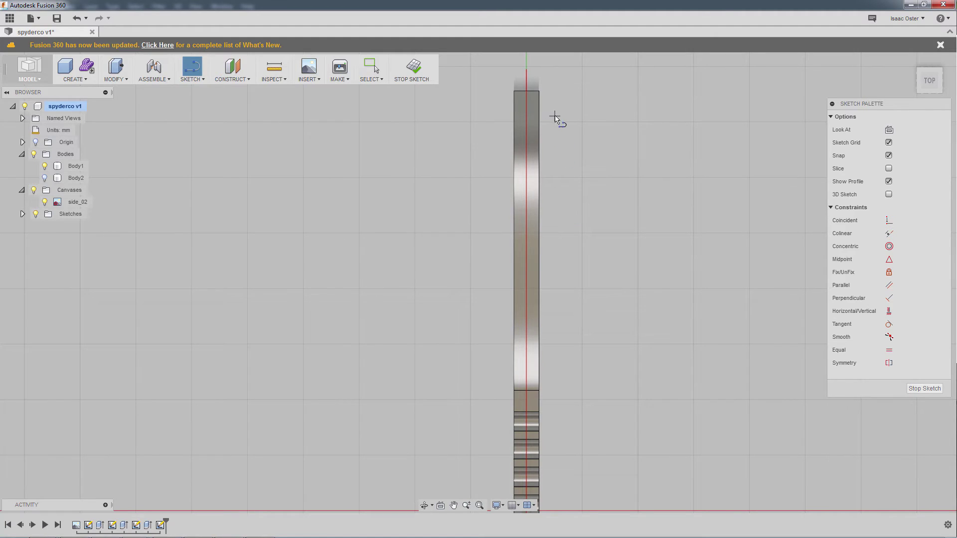
left_click(930, 82)
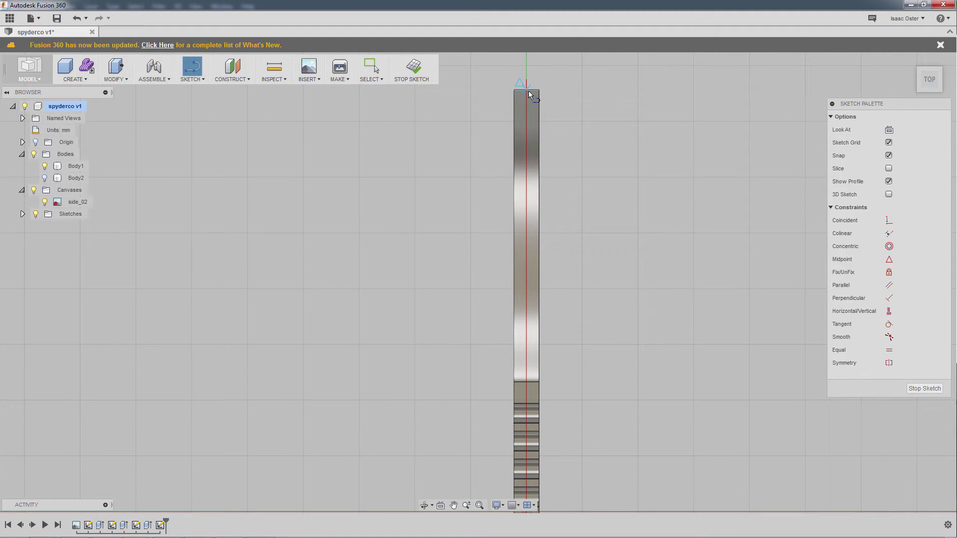
Step: Draw a spline from the blade's top edge down its side edge, tracing the grind taper
left_click(208, 77)
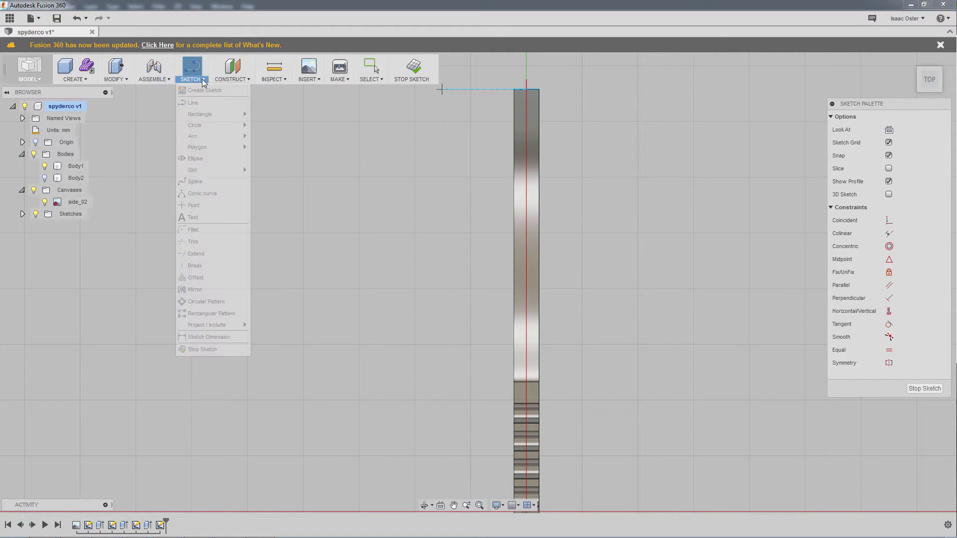
left_click(206, 181)
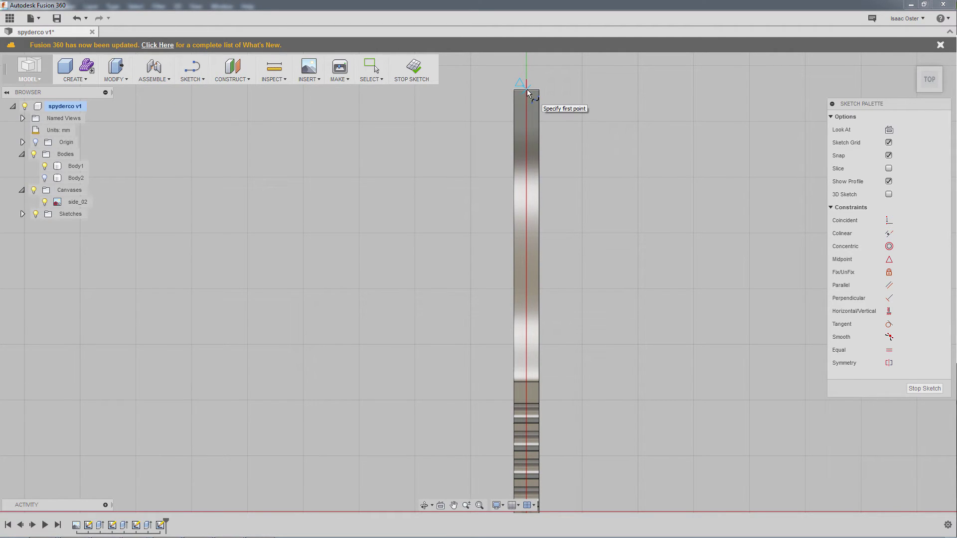
scroll(525, 96, "up", 2)
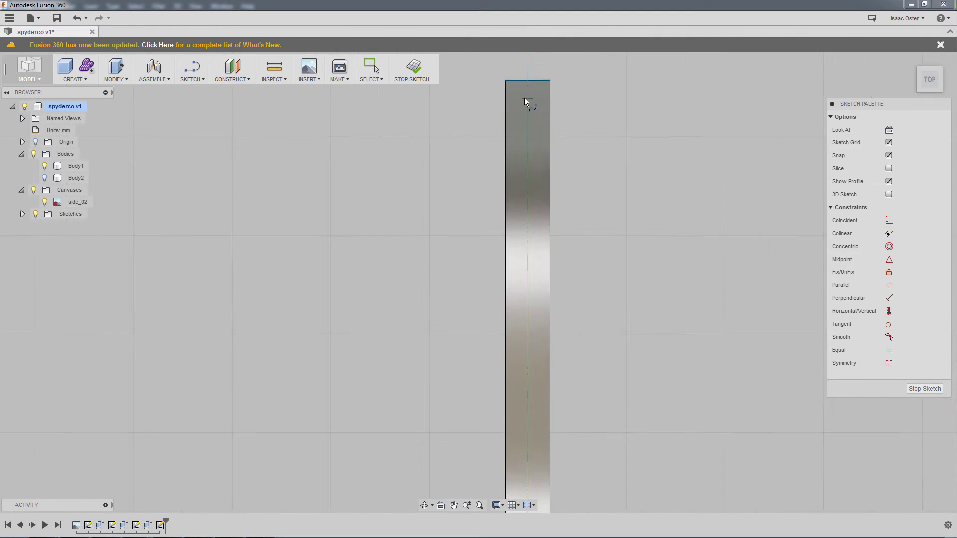
scroll(525, 96, "up", 2)
middle_click_drag(611, 149, 612, 201)
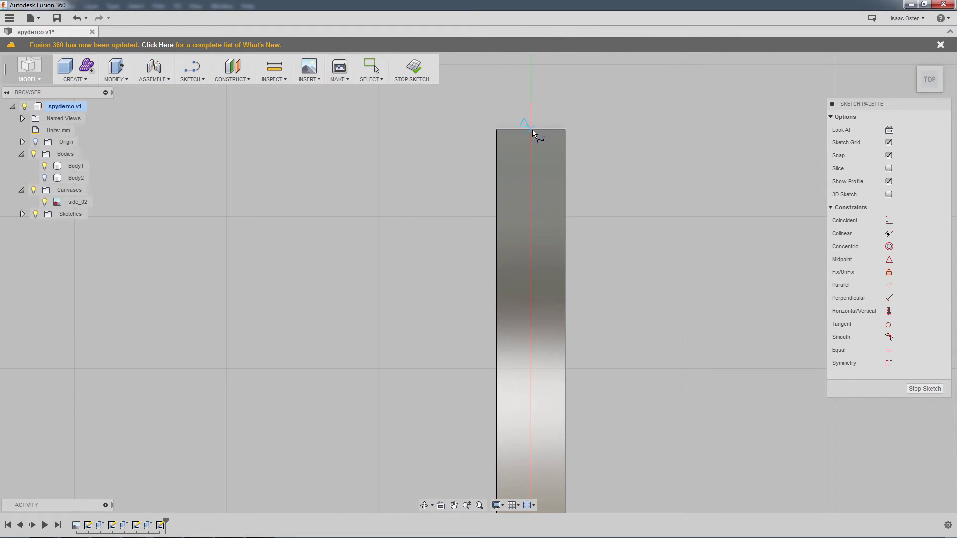
scroll(532, 129, "down", 1)
scroll(533, 129, "down", 1)
scroll(532, 129, "down", 1)
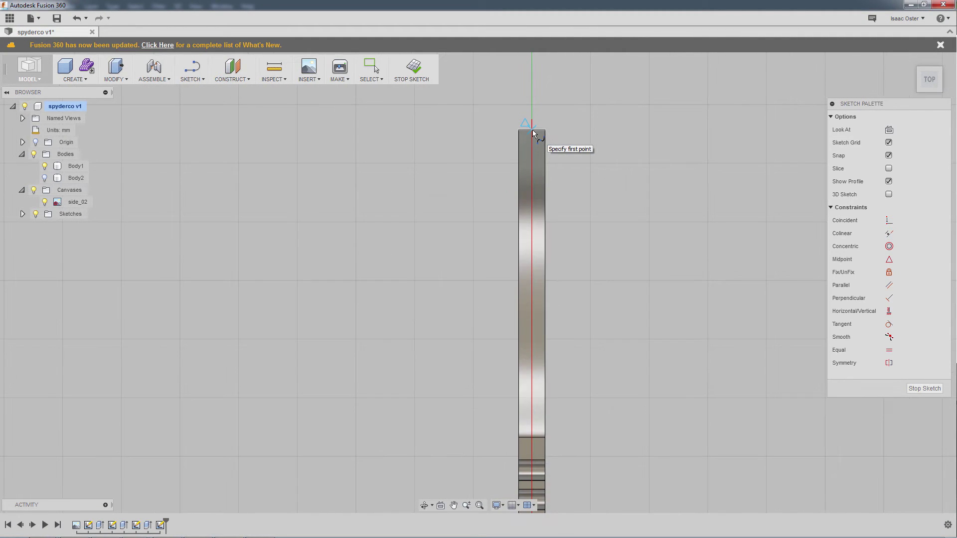
left_click(532, 131)
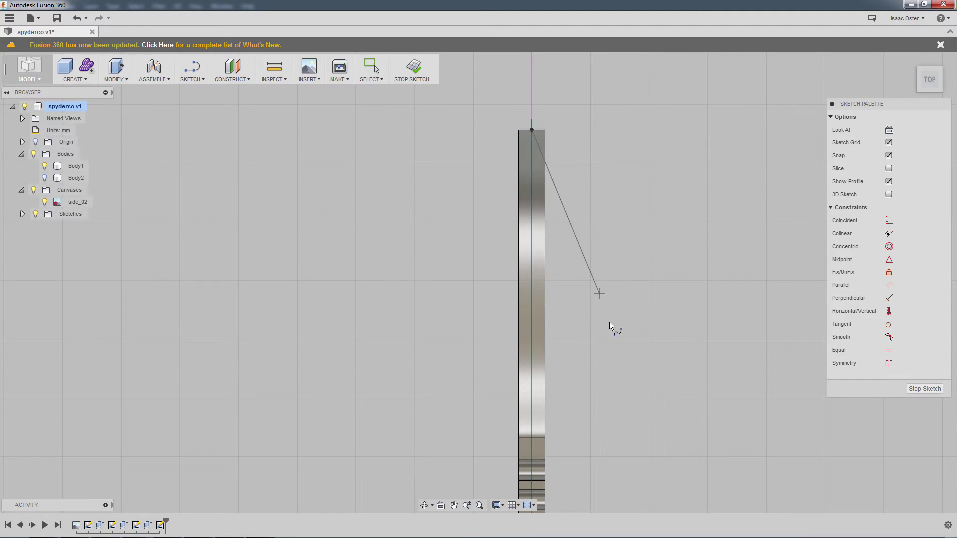
left_click(547, 410)
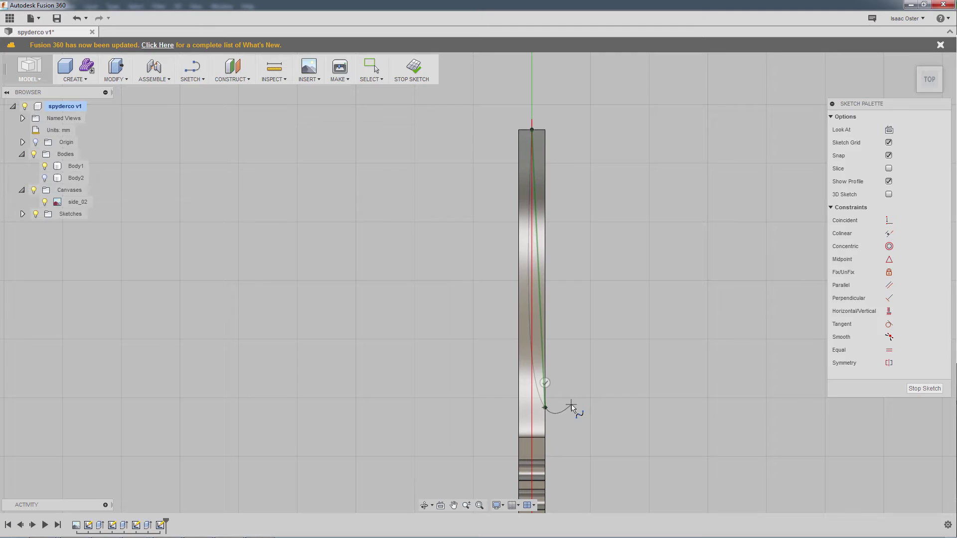
right_click(572, 406)
left_click(604, 401)
scroll(592, 377, "up", 1)
scroll(585, 368, "up", 1)
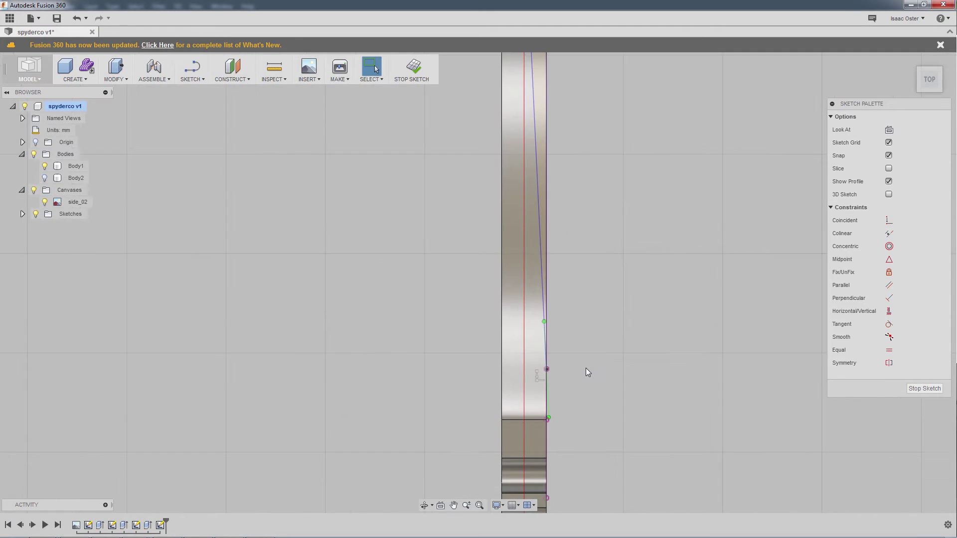
scroll(568, 352, "up", 1)
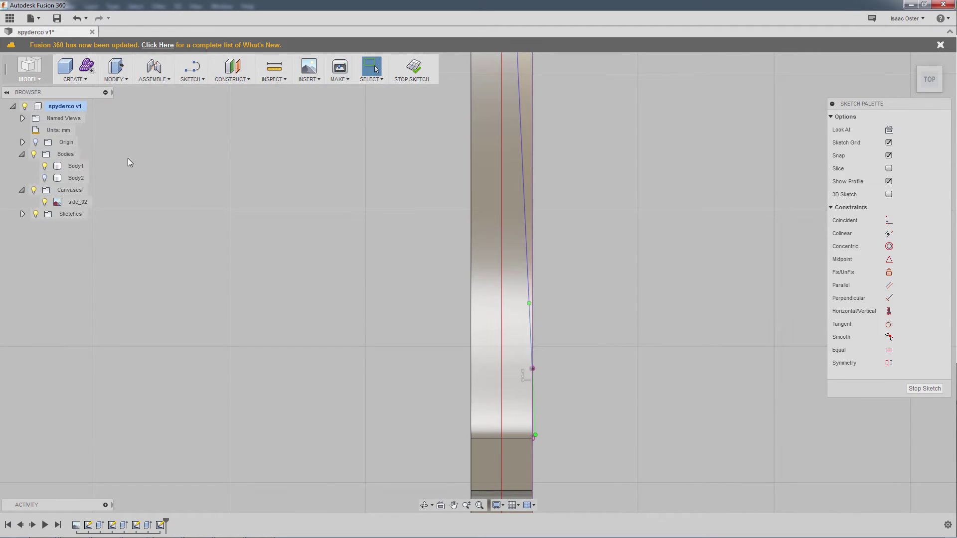
Step: Hide Body1 and make the lower spline segment vertical
left_click(46, 166)
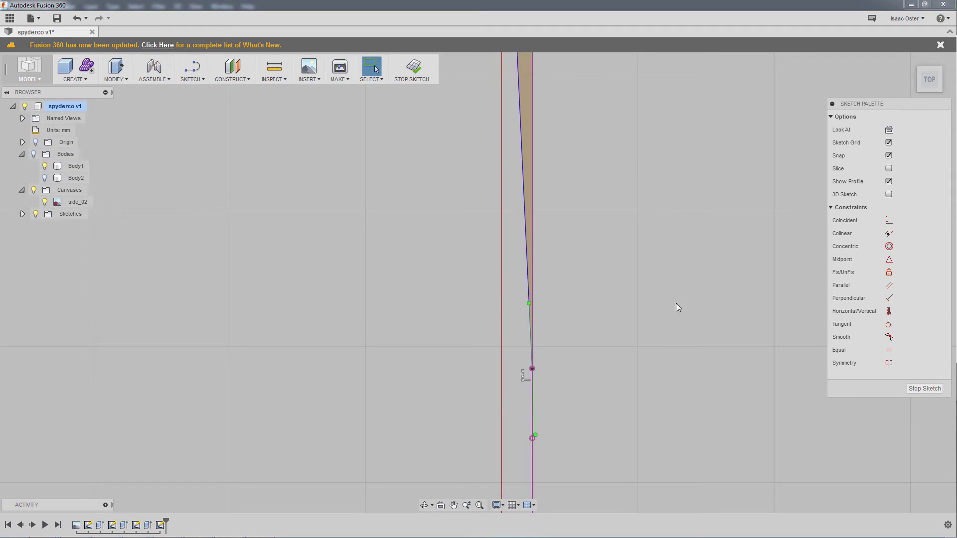
left_click(528, 313)
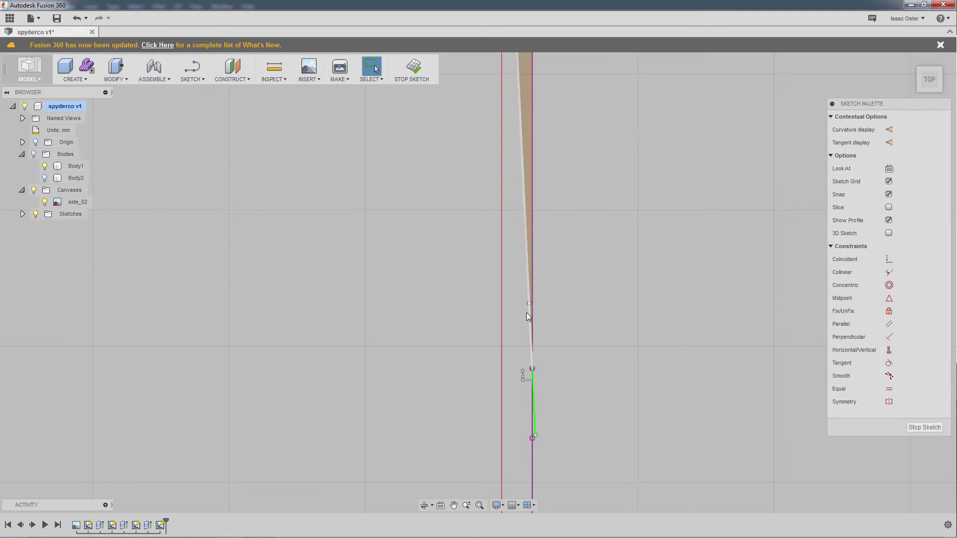
left_click(889, 350)
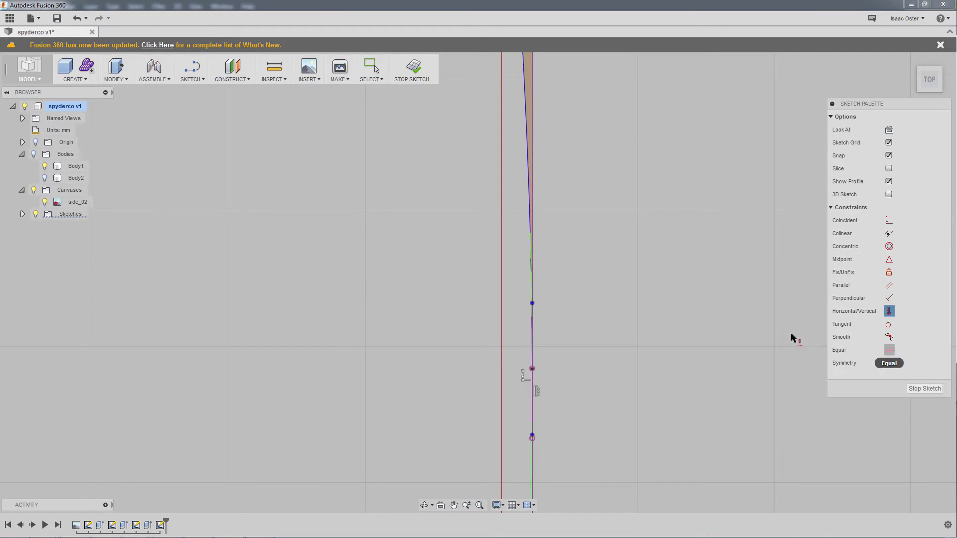
middle_click_drag(607, 236, 627, 436)
scroll(620, 360, "down", 2)
scroll(599, 284, "down", 2)
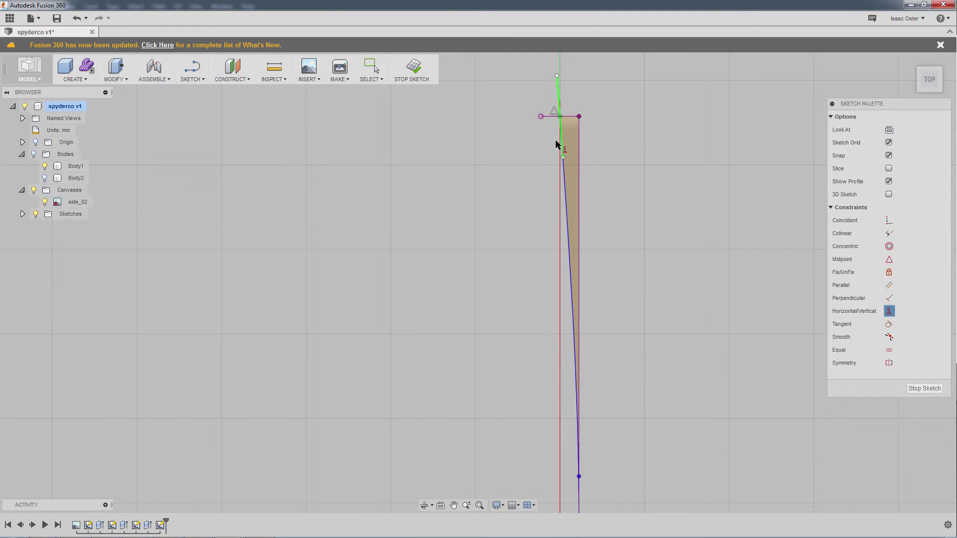
middle_click_drag(661, 229, 641, 216)
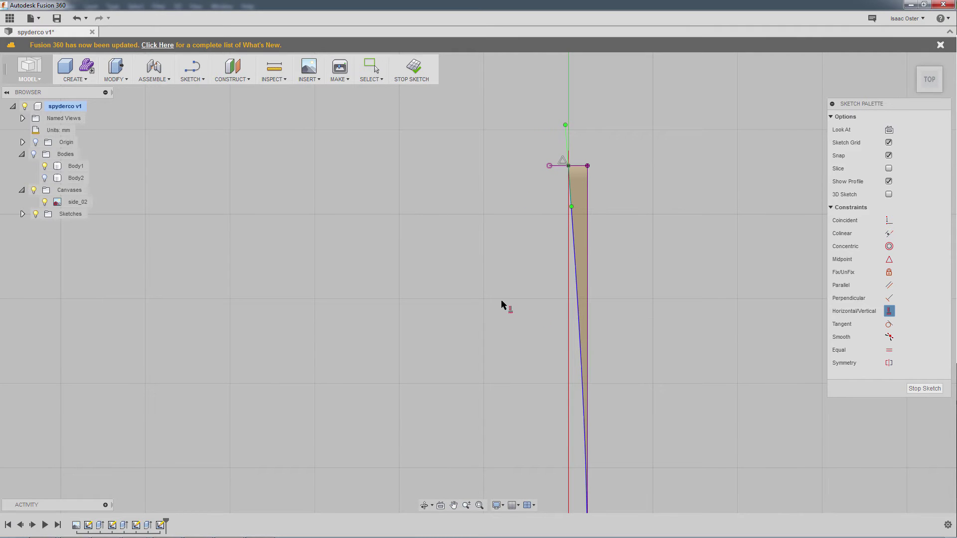
middle_click_drag(501, 301, 509, 271)
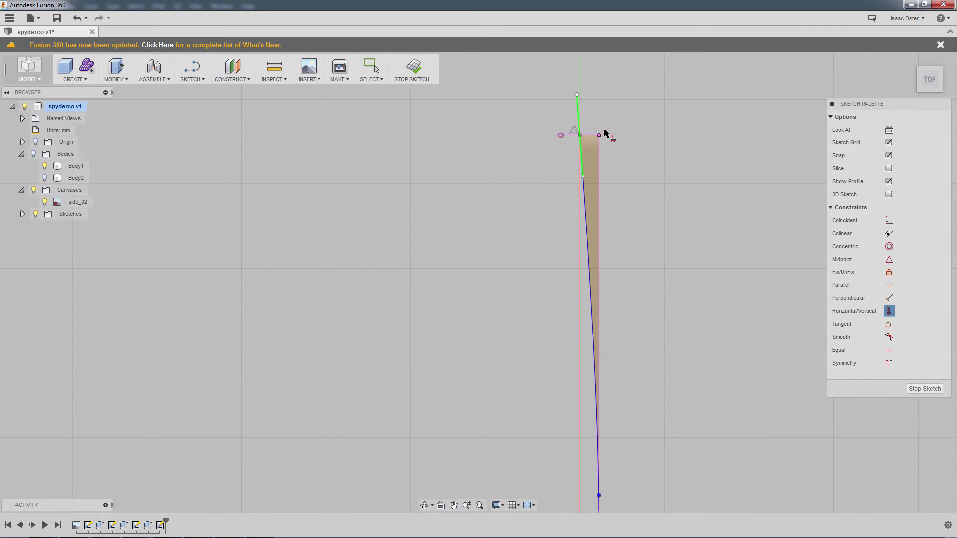
scroll(604, 131, "up", 3)
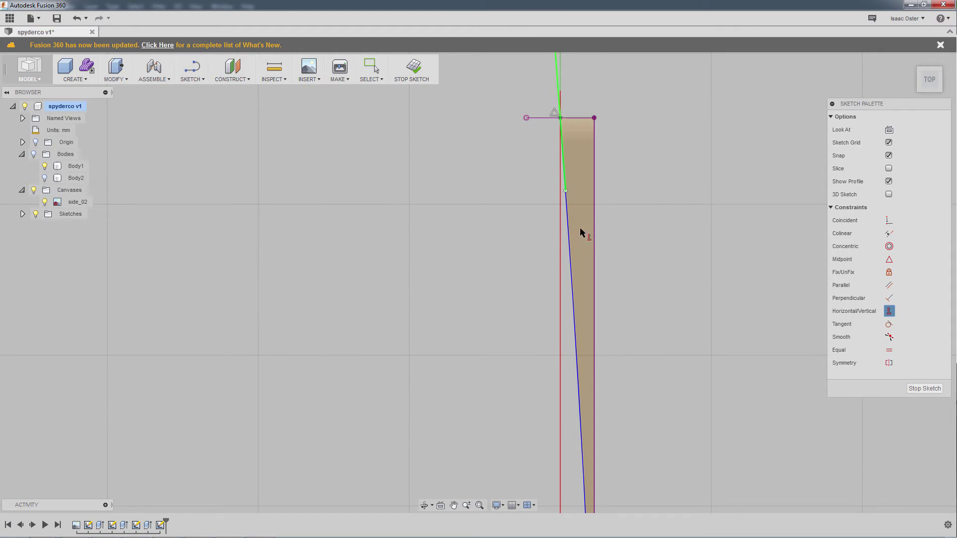
mouse_move(613, 359)
middle_mouse_down()
mouse_move(620, 382)
mouse_move(608, 181)
middle_mouse_up()
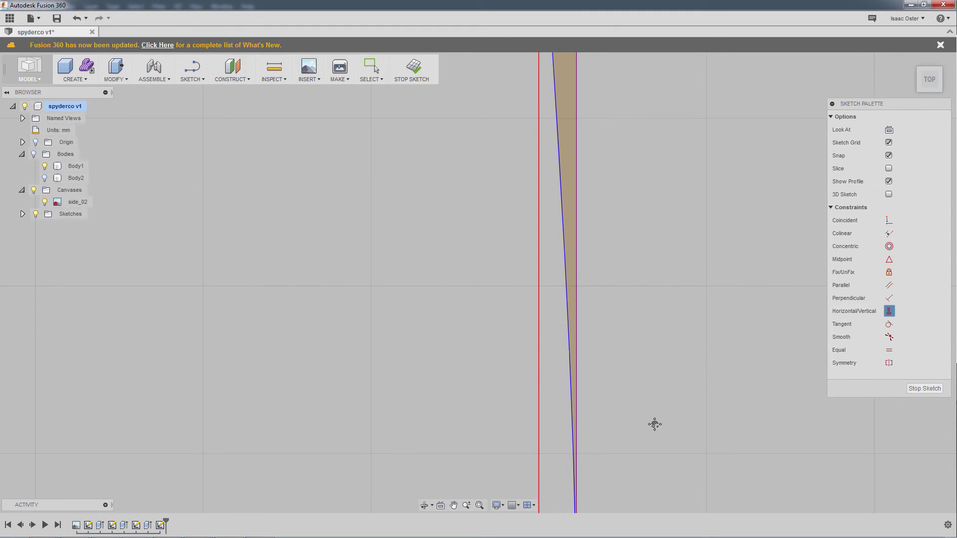
middle_click_drag(655, 421, 650, 203)
scroll(650, 427, "down", 3)
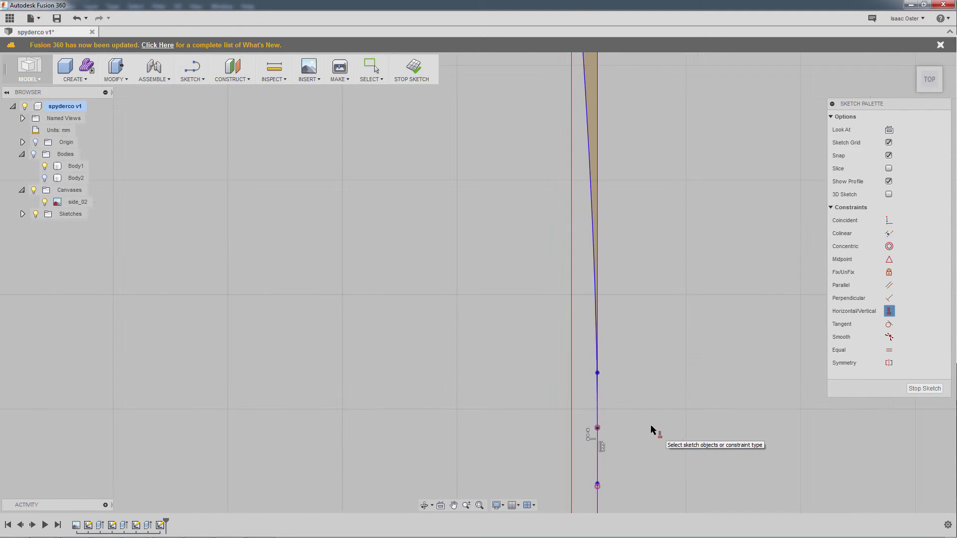
middle_click_drag(641, 391, 631, 488)
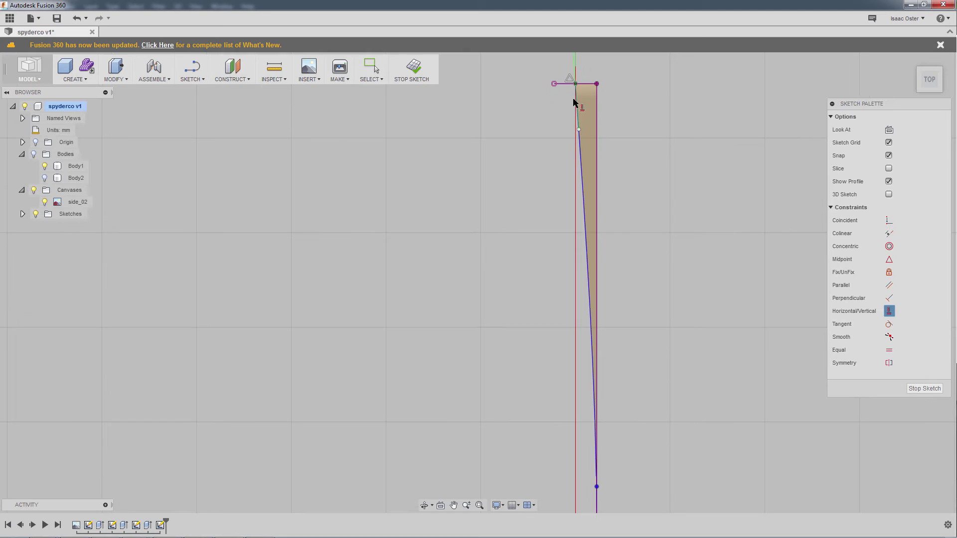
mouse_move(603, 314)
middle_mouse_down()
mouse_move(591, 295)
mouse_move(594, 311)
middle_mouse_up()
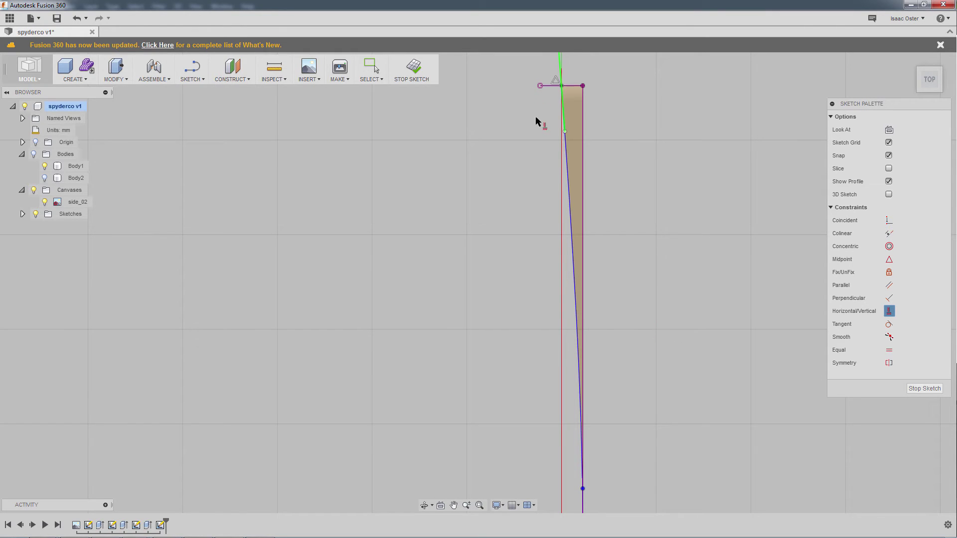
middle_click_drag(535, 121, 533, 142)
Step: Select the right profile line, toggling body visibility to compare it with the blade
left_click(580, 155)
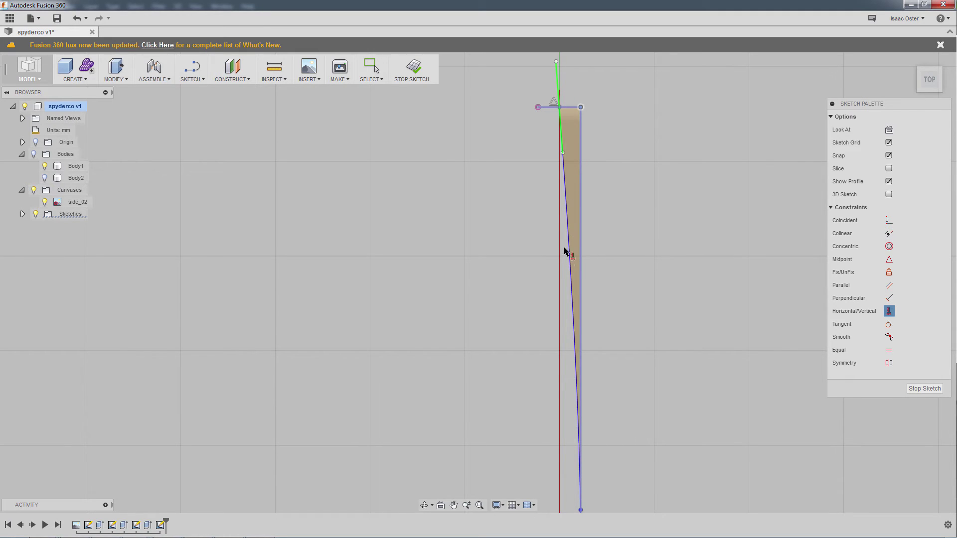
middle_click_drag(549, 319, 559, 238)
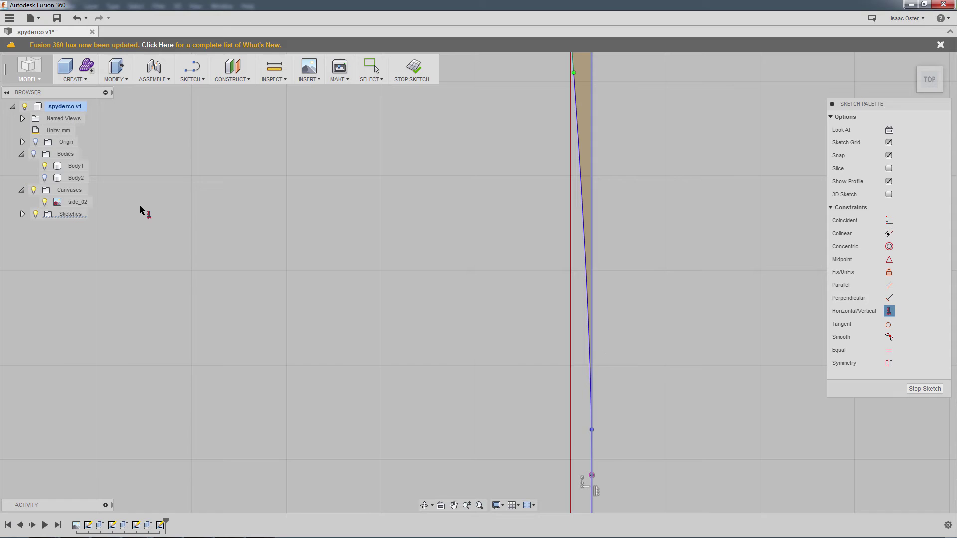
left_click(34, 154)
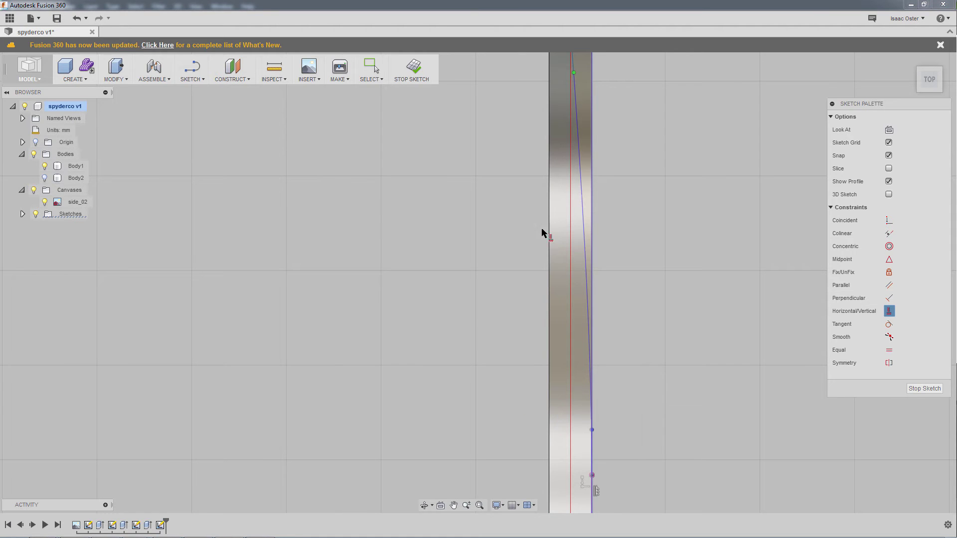
middle_click_drag(541, 232, 516, 315)
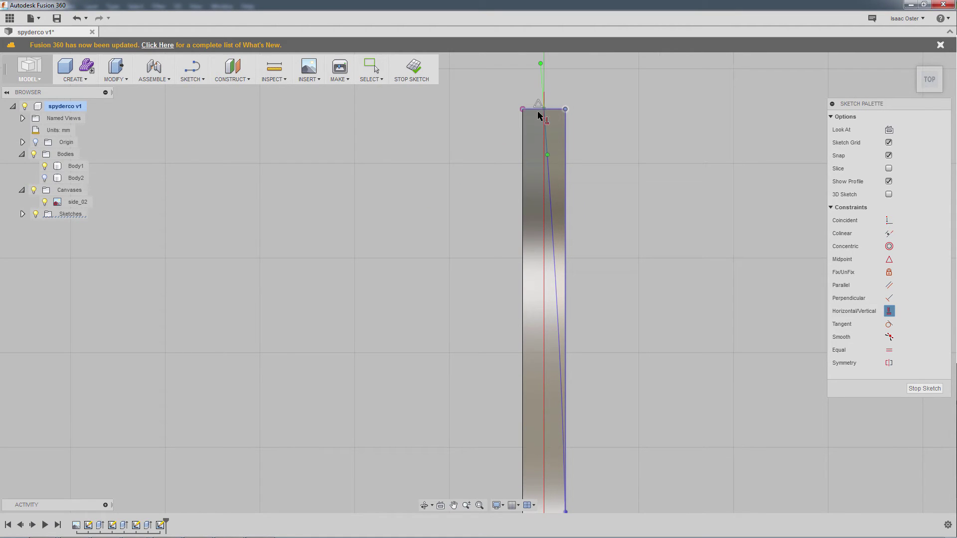
left_click(34, 154)
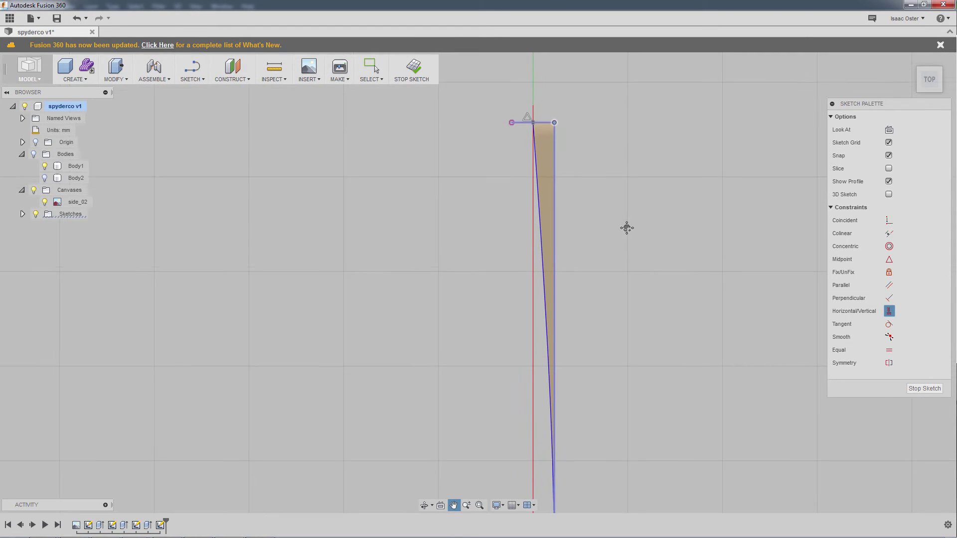
middle_click_drag(632, 209, 650, 125)
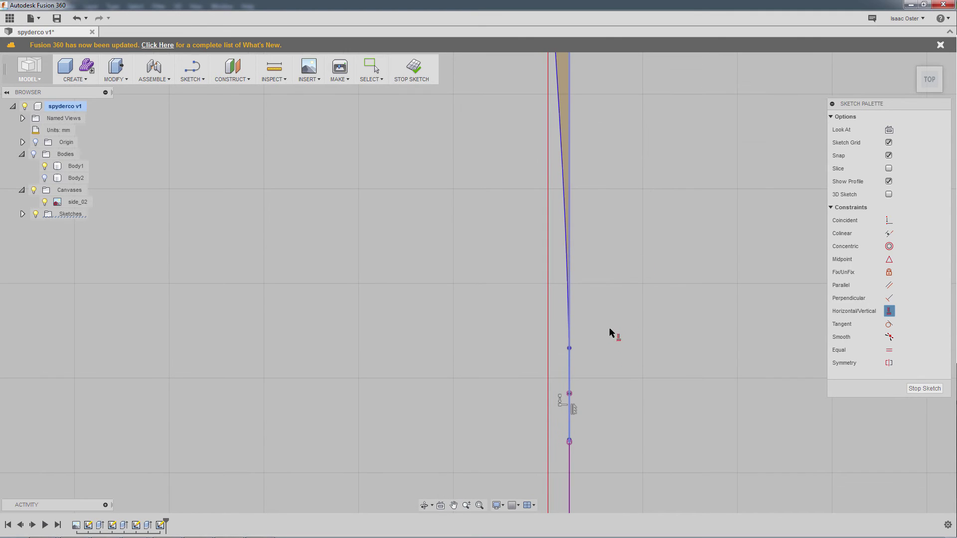
middle_click_drag(604, 363, 605, 458)
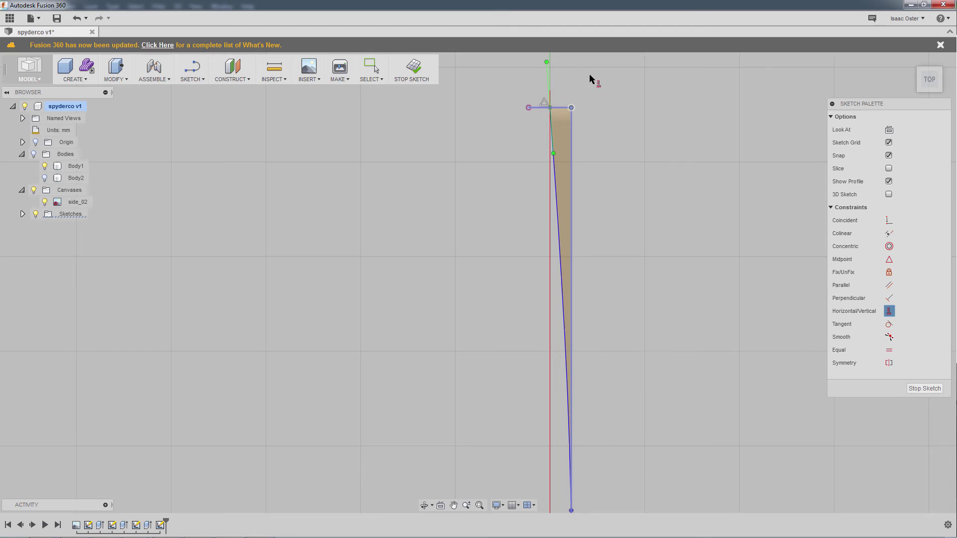
Step: Apply a vertical constraint to the right profile line and confirm with OK
left_click(566, 125)
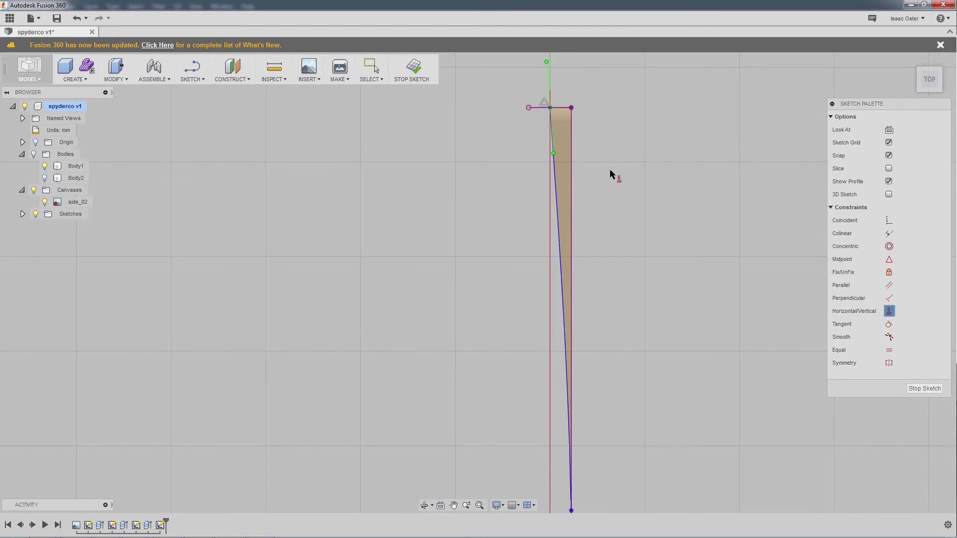
right_click(529, 209)
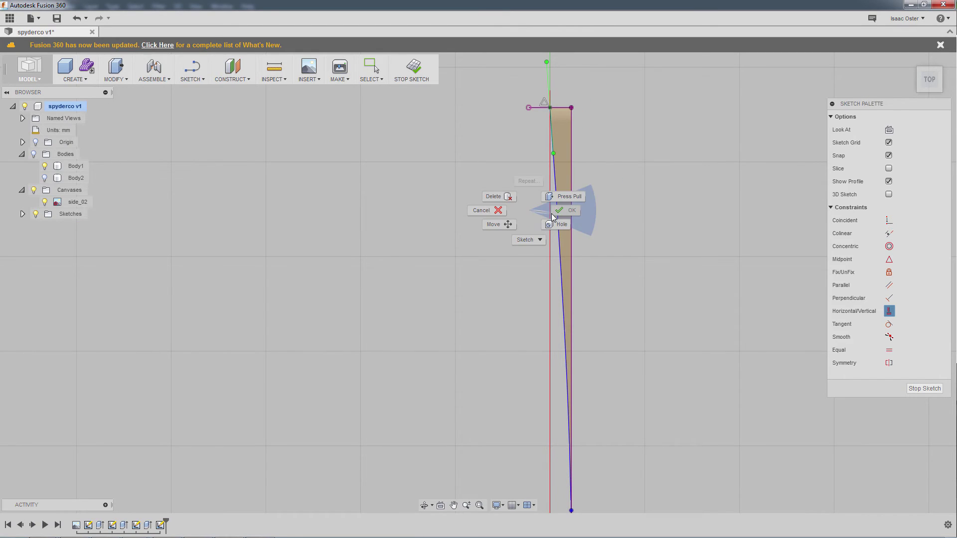
left_click(500, 210)
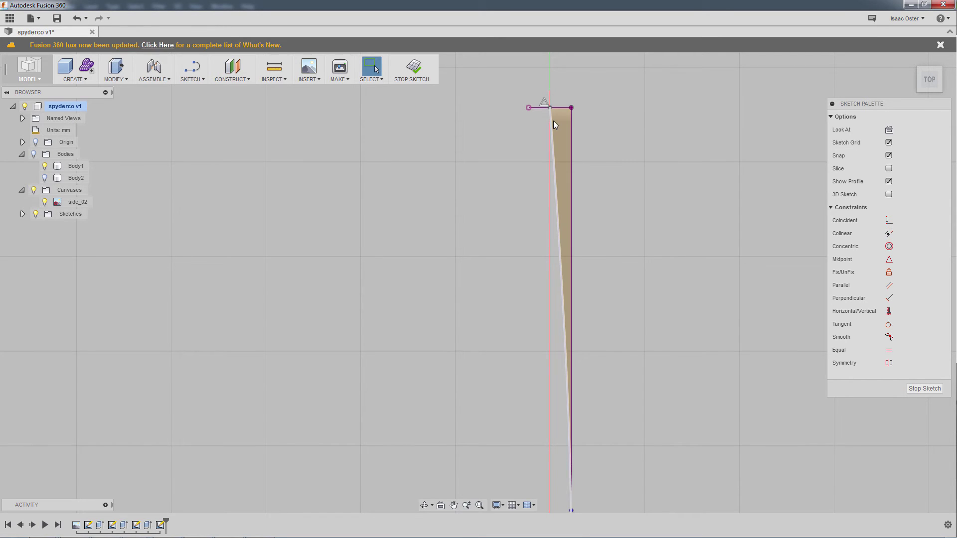
middle_click_drag(553, 120, 550, 222)
Step: Draw a short vertical centreline straight up from the profile's top centre
left_click(189, 79)
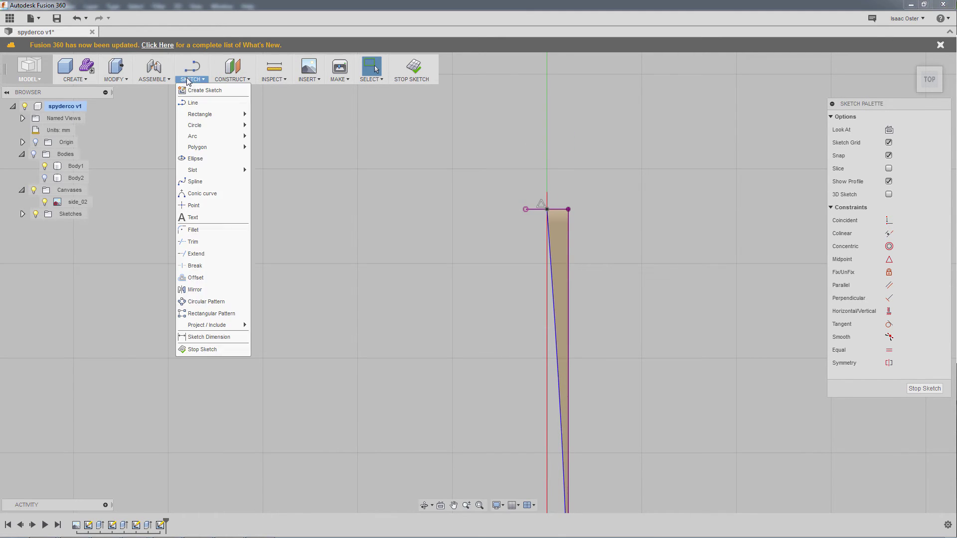
left_click(203, 102)
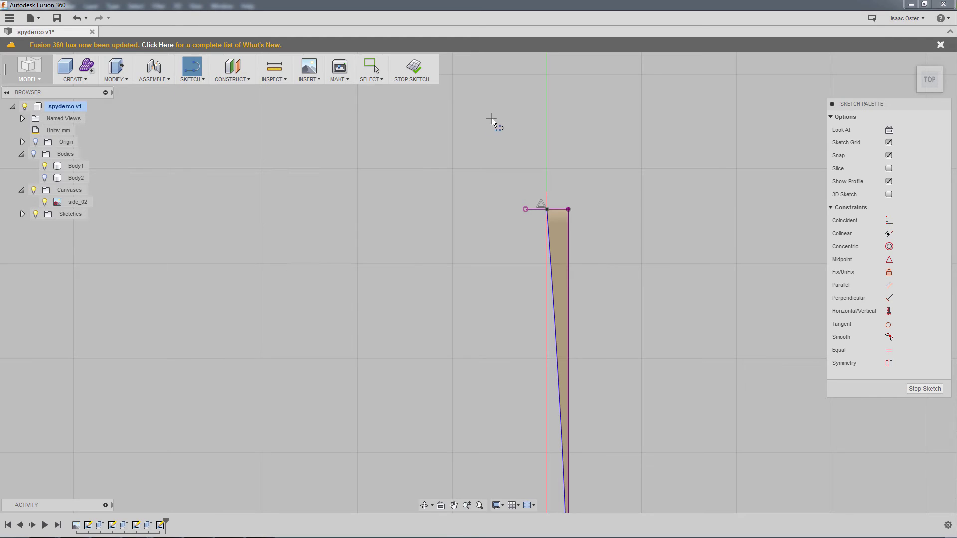
left_click(546, 74)
left_click(547, 168)
right_click(605, 180)
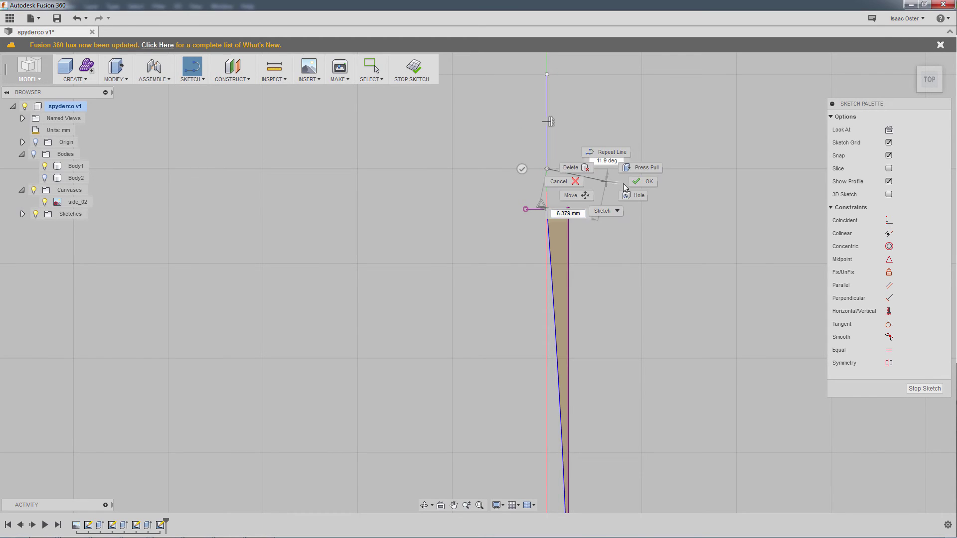
left_click(632, 184)
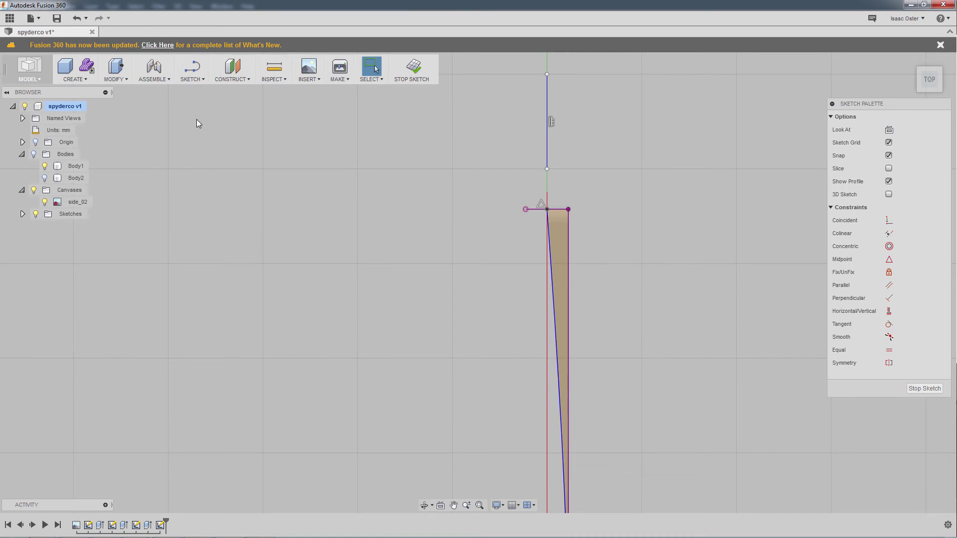
left_click(190, 80)
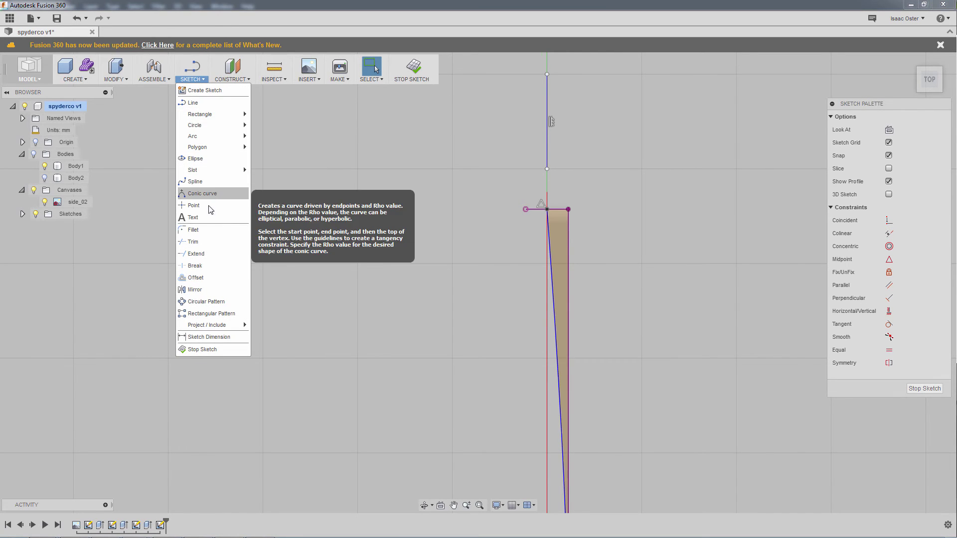
Step: Mirror the slanted bevel line across the vertical centreline
left_click(194, 288)
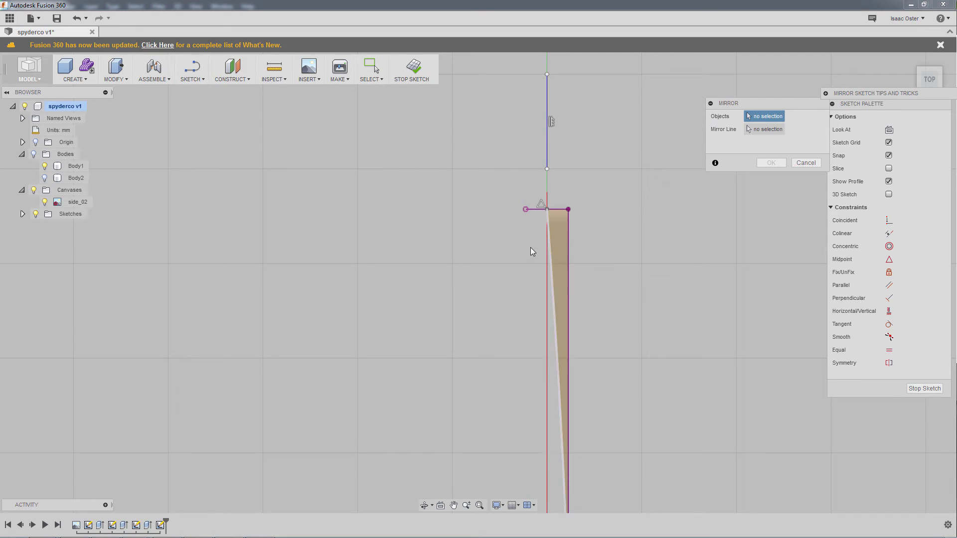
left_click(550, 246)
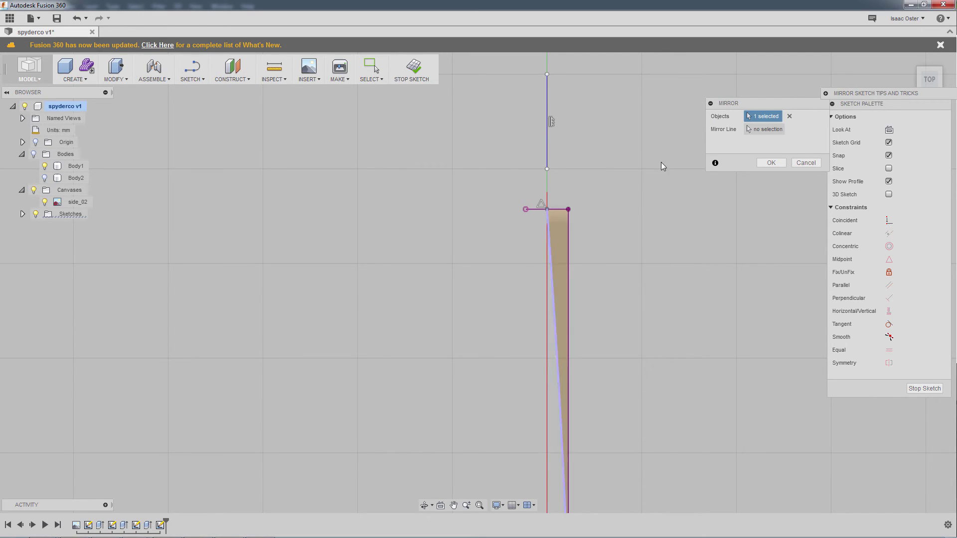
left_click(772, 134)
left_click(545, 99)
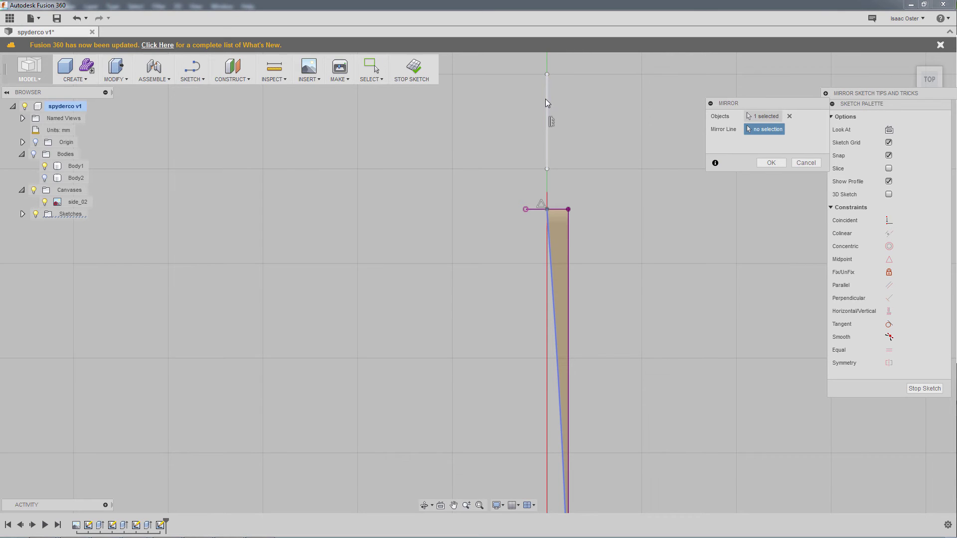
left_click(773, 164)
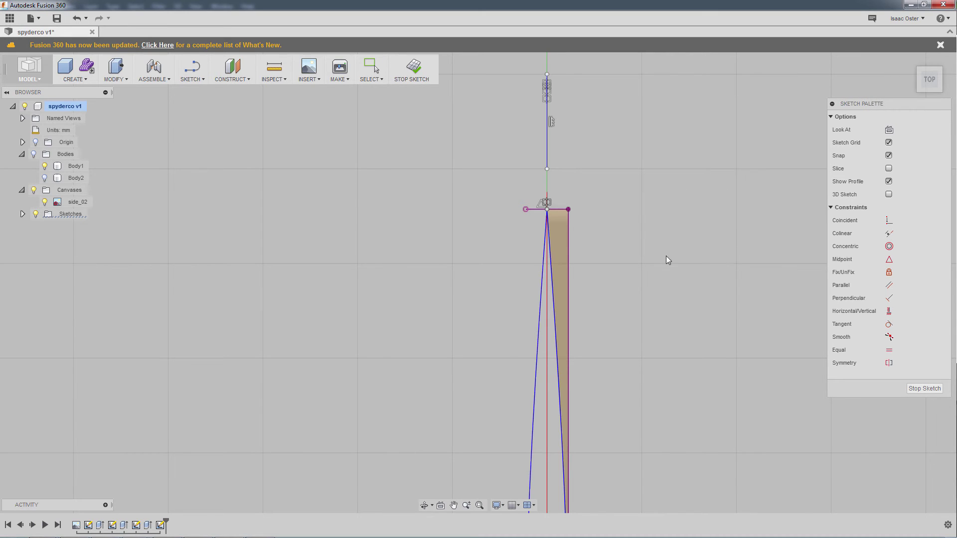
scroll(293, 260, "down", 3)
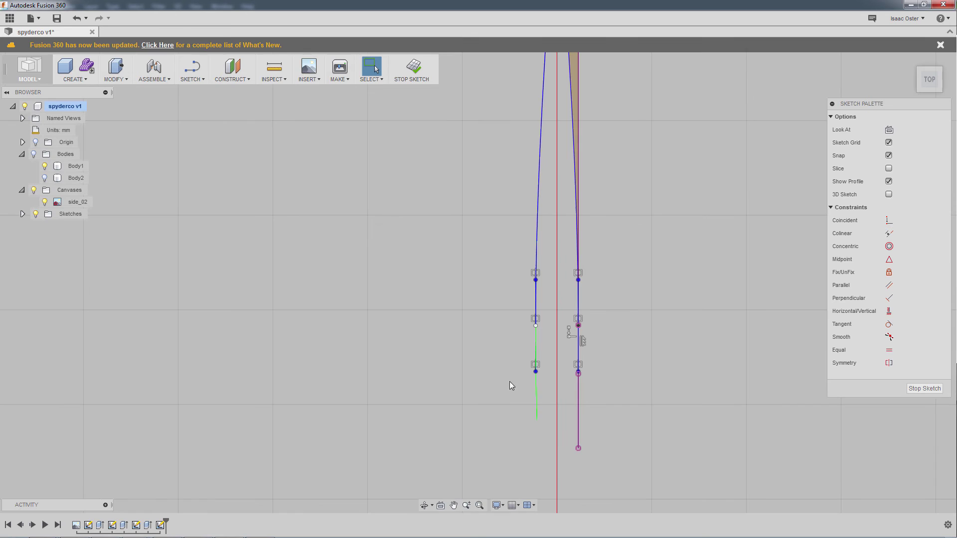
Step: Draw a line from the lower left endpoint to the blade tip, closing the mirrored profile
left_click(193, 78)
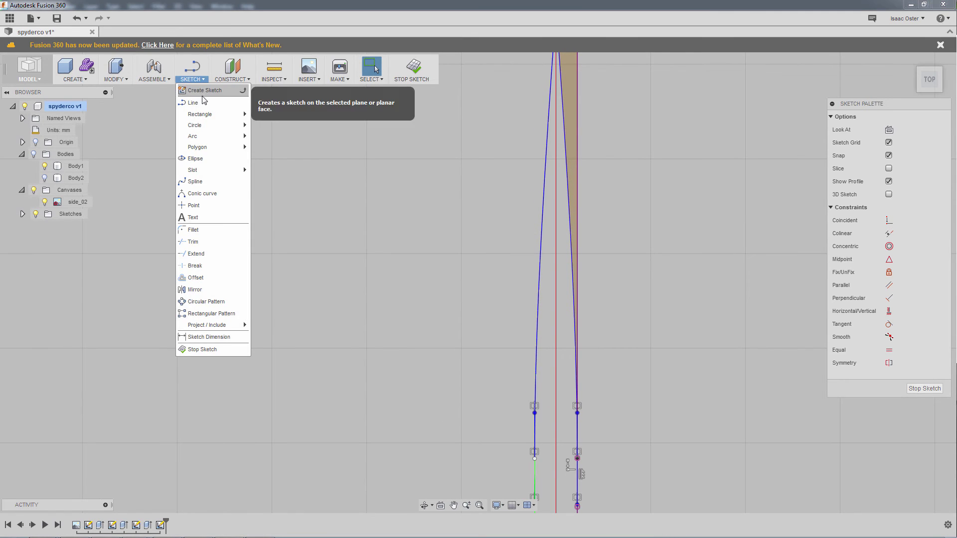
left_click(203, 102)
scroll(458, 242, "up", 5)
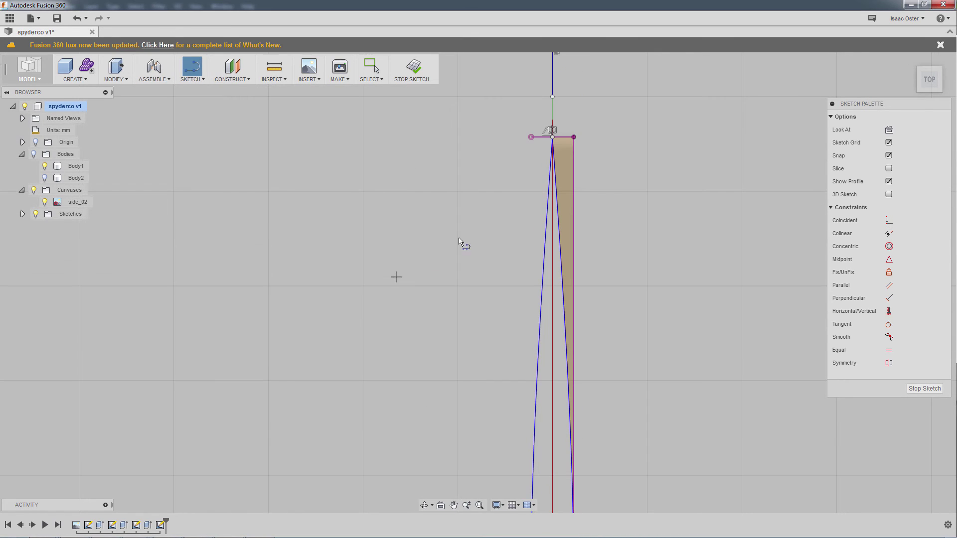
left_click(556, 138)
key("Escape")
middle_click_drag(474, 331, 482, 154)
left_click(557, 376)
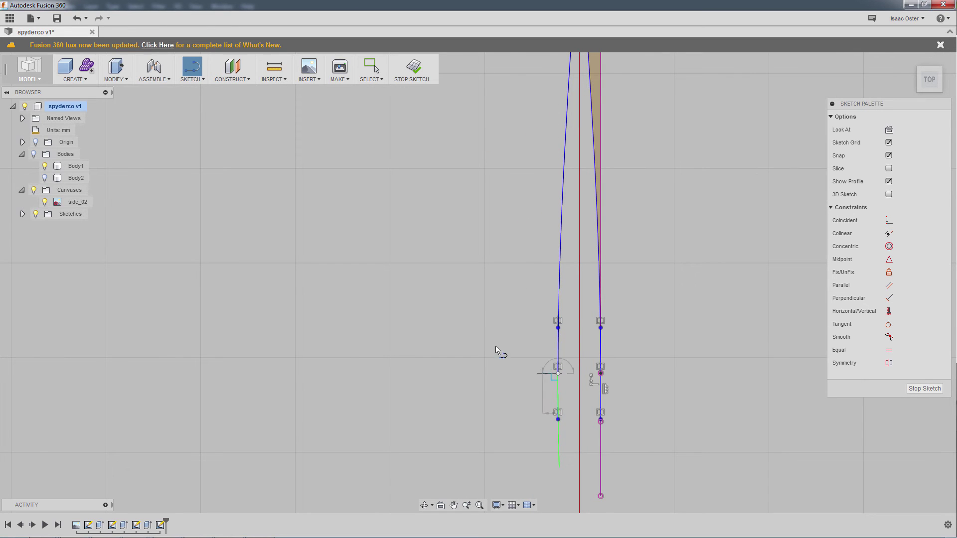
middle_click_drag(487, 209, 491, 455)
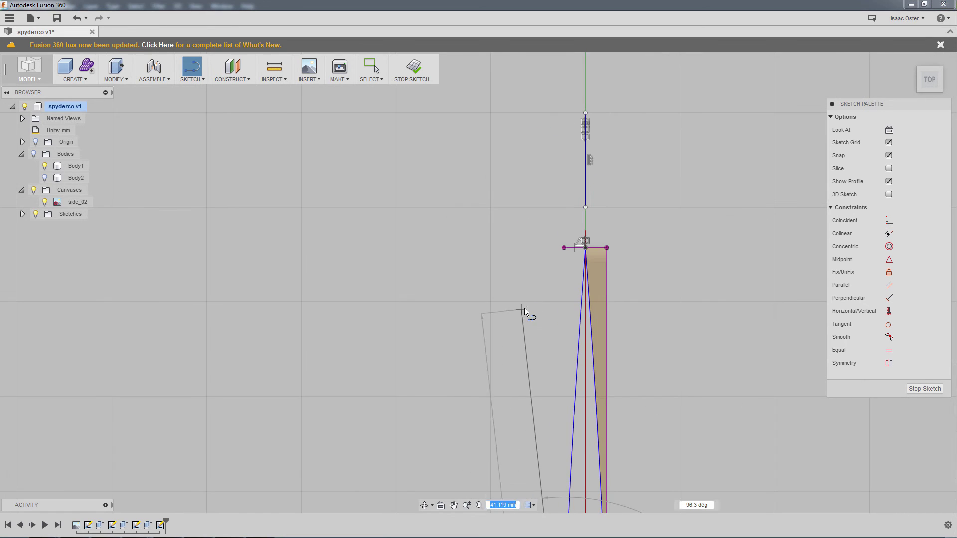
left_click(563, 248)
middle_click_drag(566, 250, 459, 271)
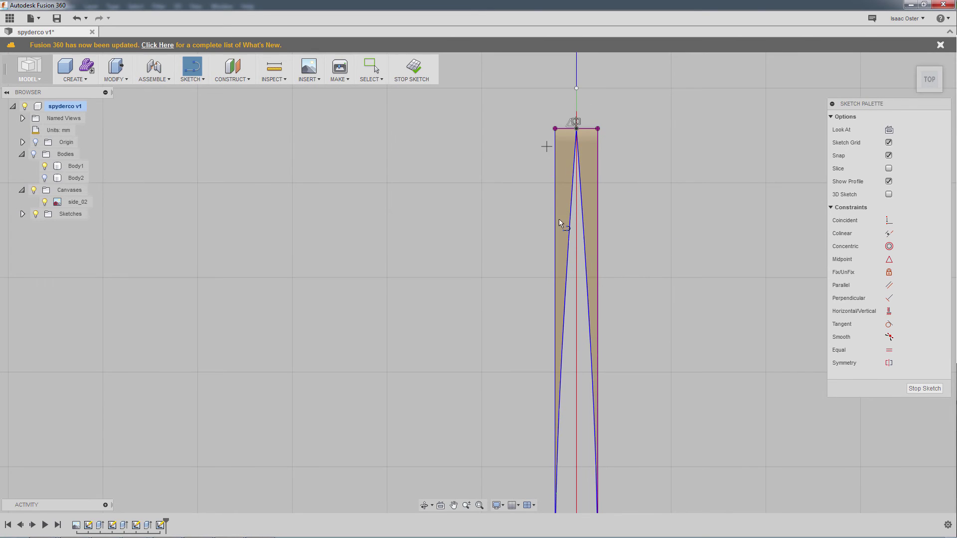
scroll(559, 275, "up", 2)
scroll(581, 291, "down", 3)
scroll(612, 194, "down", 1)
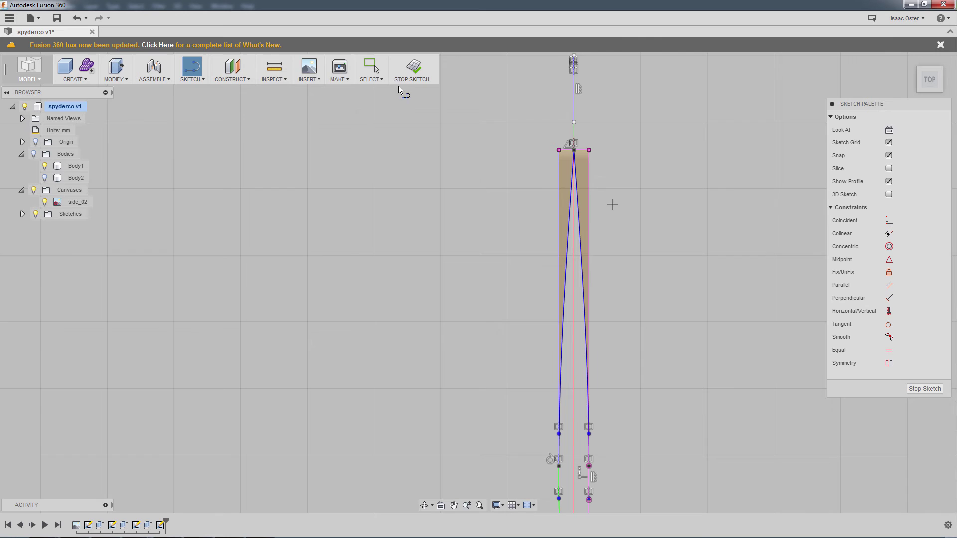
Step: Finish the sketch, show the knife bodies, and orbit to the bevel profile at the blade tip
left_click(426, 74)
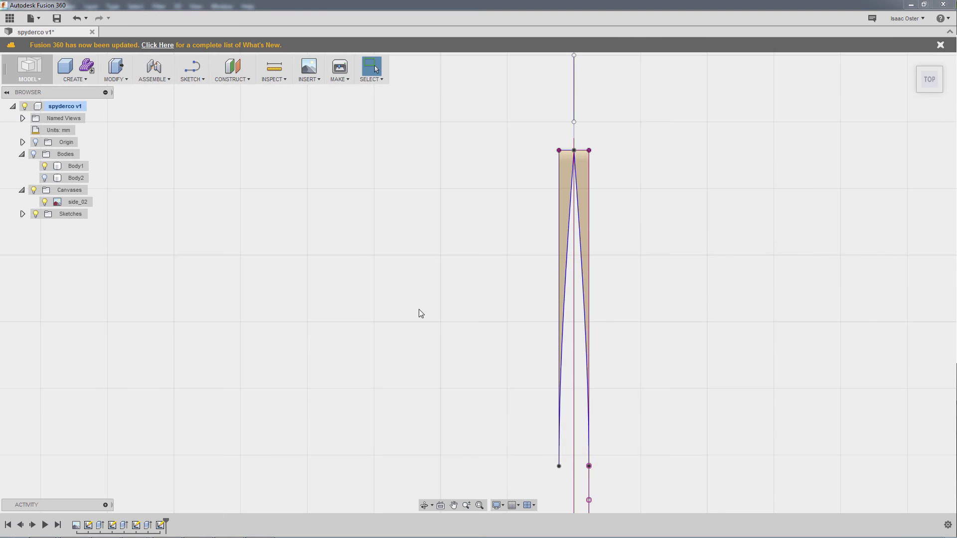
left_click(32, 154)
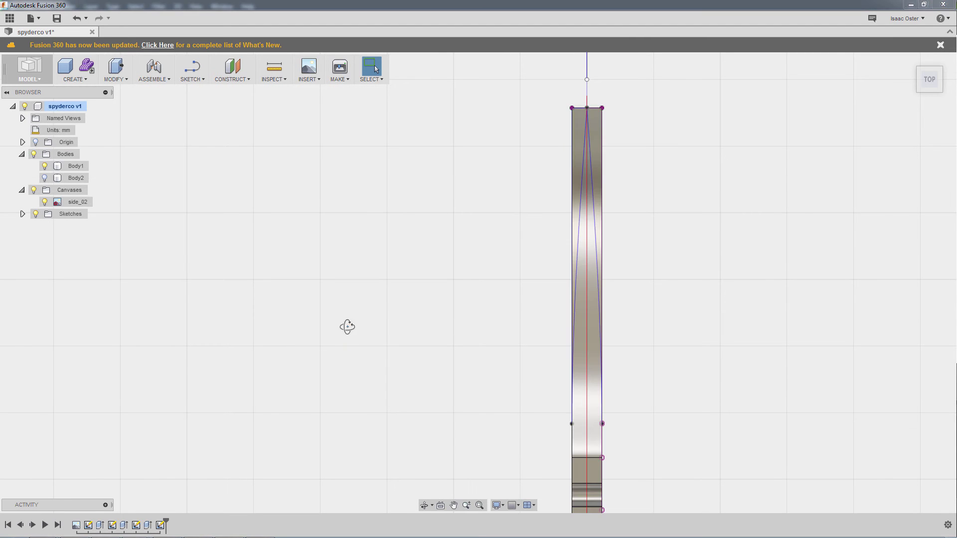
mouse_move(349, 327)
middle_mouse_down("shift")
mouse_move(362, 313)
mouse_move(694, 406)
middle_mouse_up("shift")
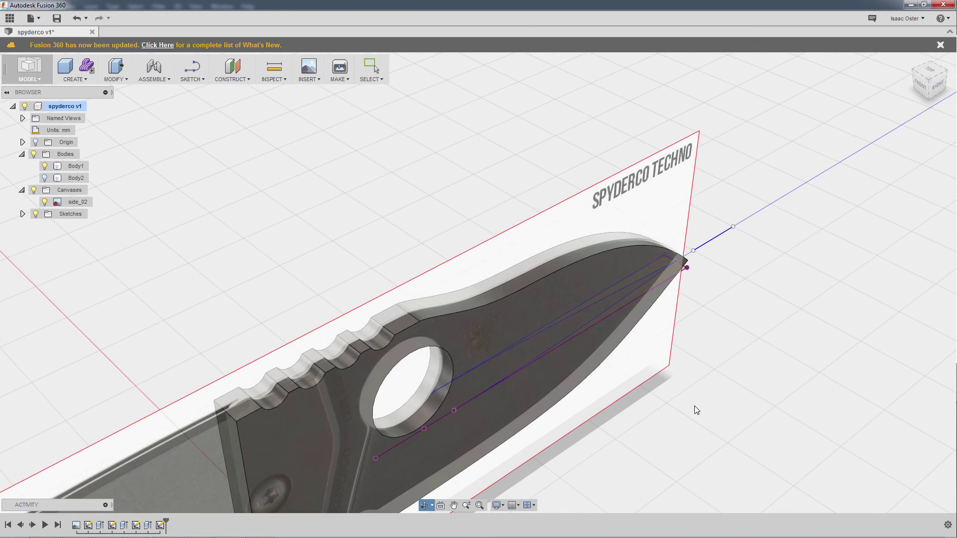
scroll(685, 345, "up", 2)
scroll(685, 347, "up", 2)
scroll(684, 273, "down", 1)
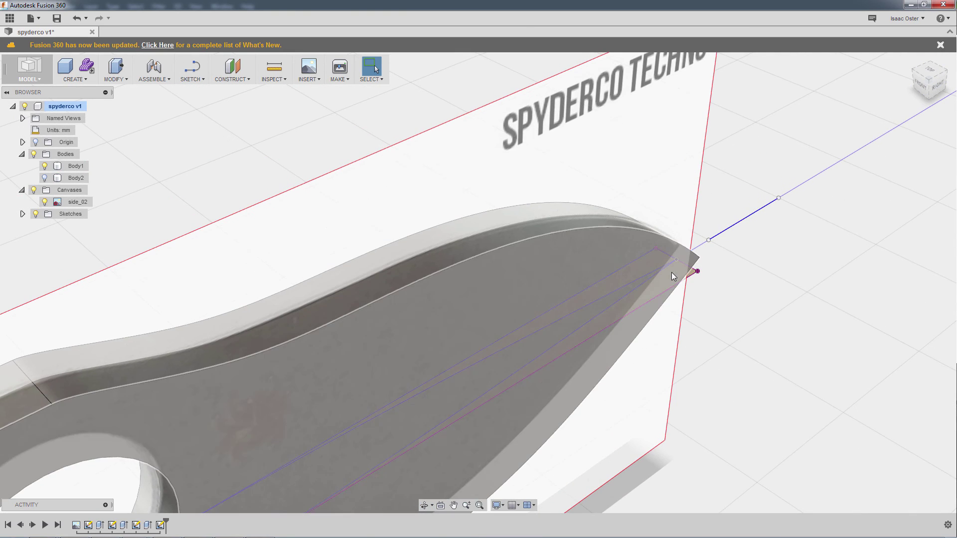
scroll(688, 277, "up", 3)
scroll(714, 312, "up", 2)
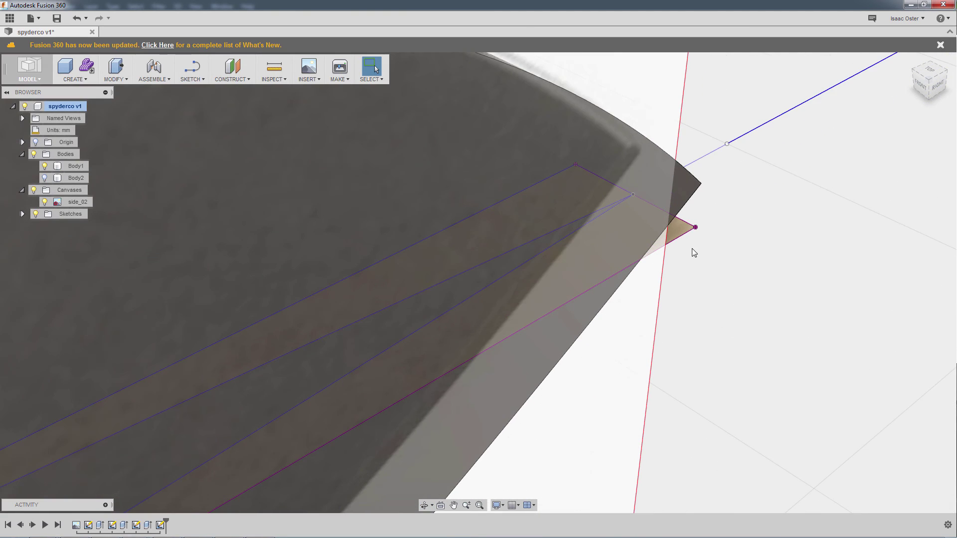
right_click(679, 232)
Step: Extrude both bevel profiles with the direction set to two-sided
left_click(714, 209)
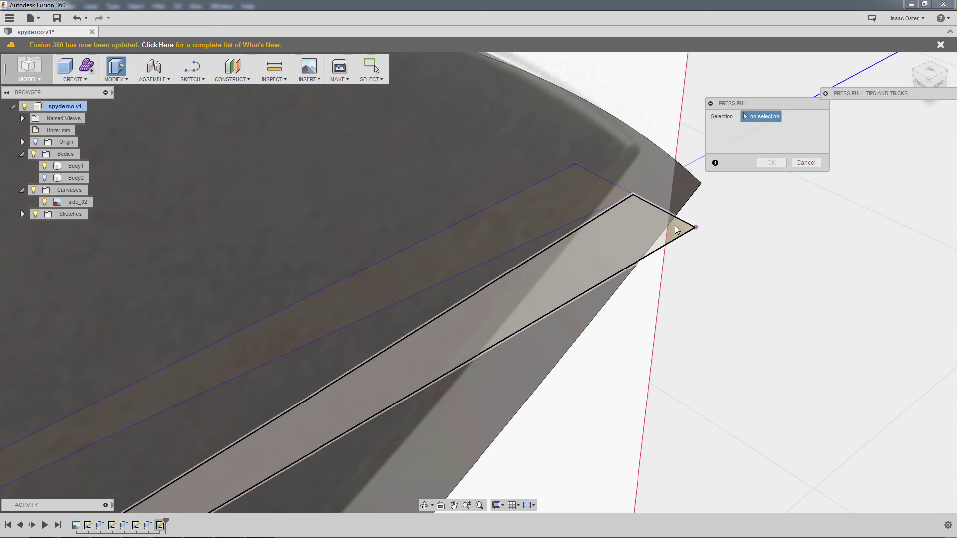
middle_click_drag(596, 327, 419, 285, "shift")
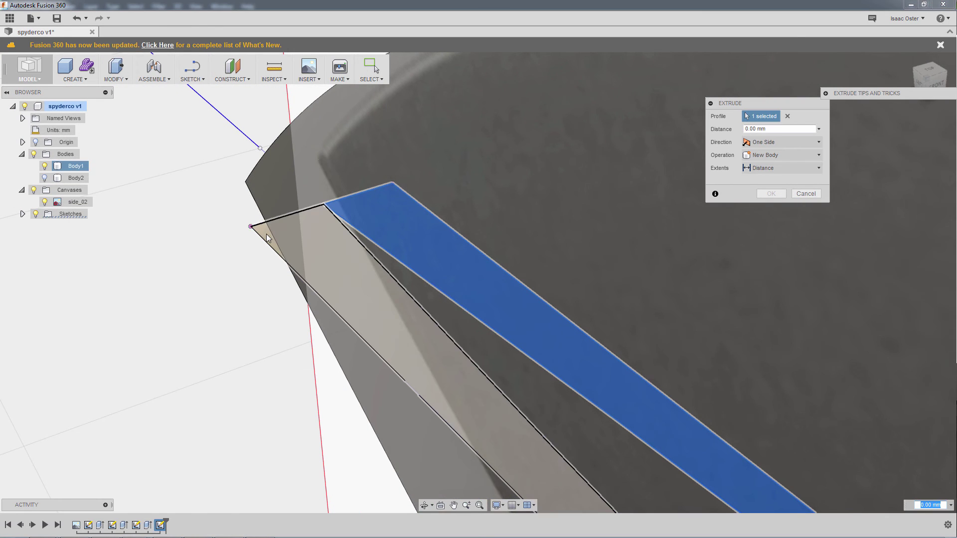
left_click(279, 243)
scroll(279, 243, "down", 3)
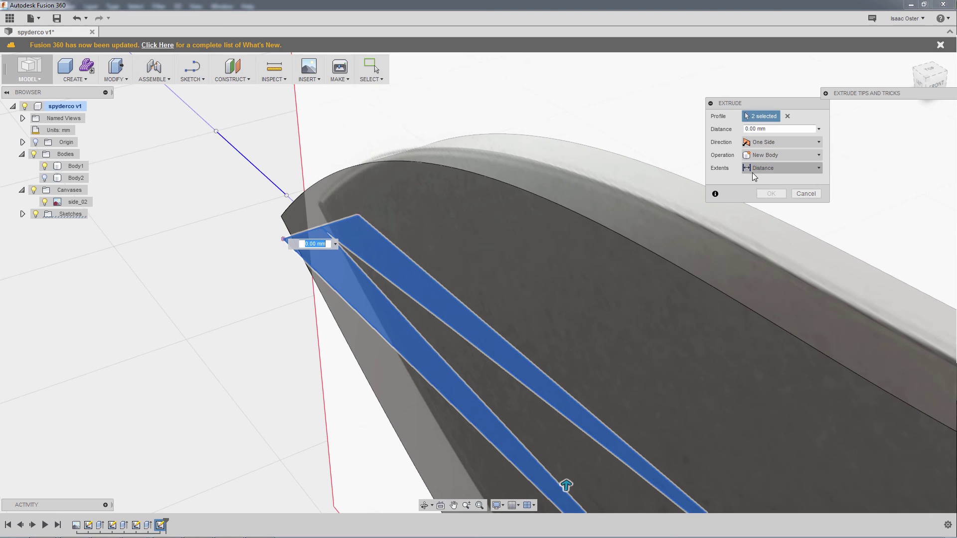
left_click(778, 143)
left_click(773, 163)
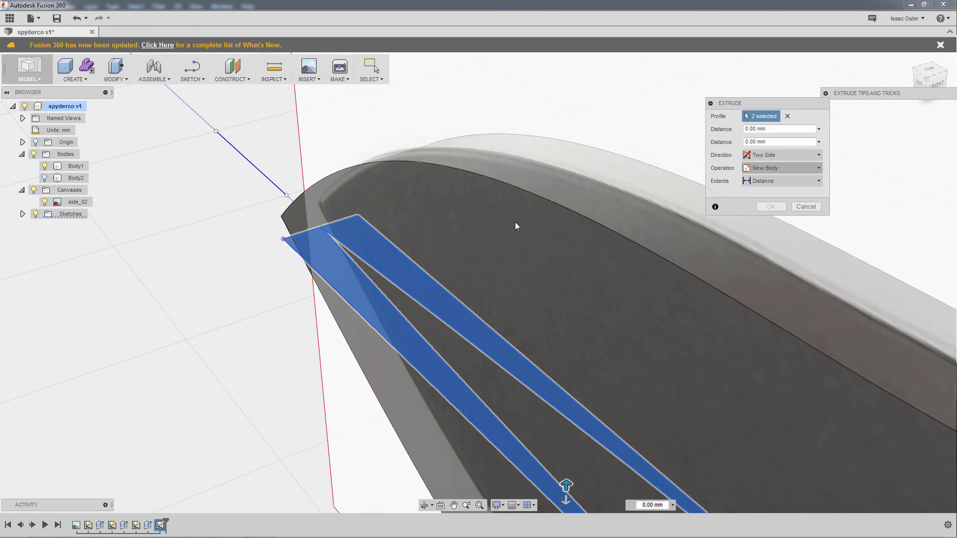
scroll(530, 294, "down", 3)
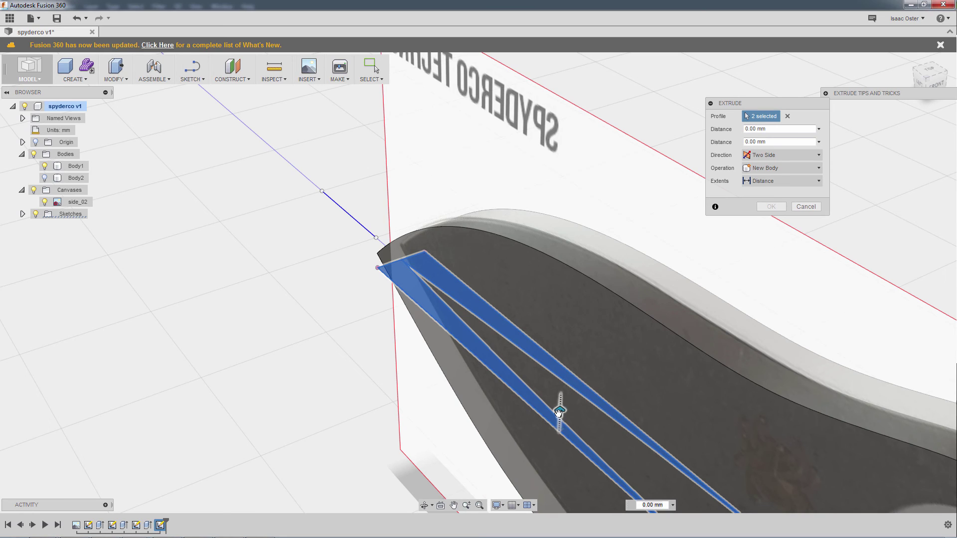
Step: Drag the cut to about 6 mm, inspect the preview, then dismiss the failed cut
mouse_move(560, 412)
left_mouse_down()
mouse_move(563, 341)
mouse_move(543, 360)
left_mouse_up()
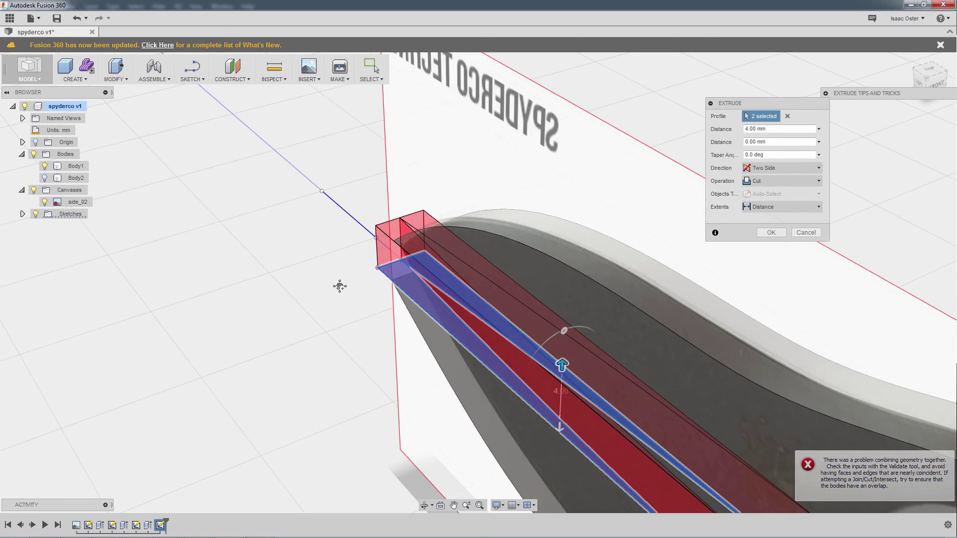
mouse_move(337, 284)
middle_mouse_down("shift")
mouse_move(452, 318)
mouse_move(491, 351)
middle_mouse_up("shift")
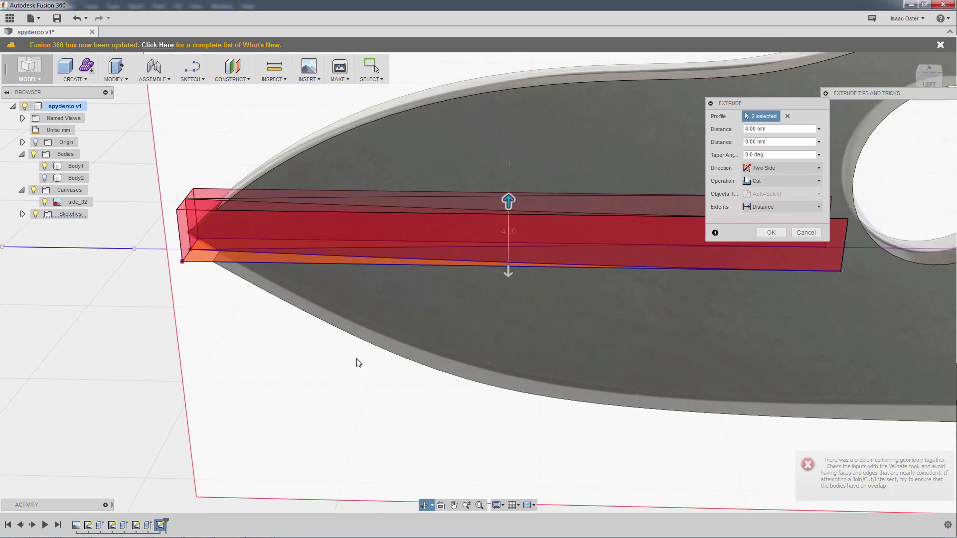
scroll(491, 350, "down", 2)
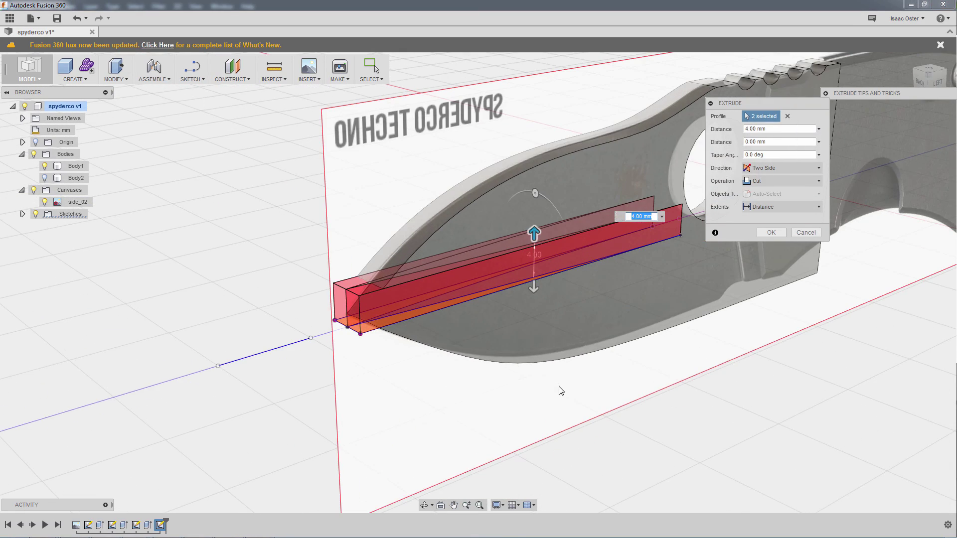
middle_click_drag(576, 391, 588, 389, "shift")
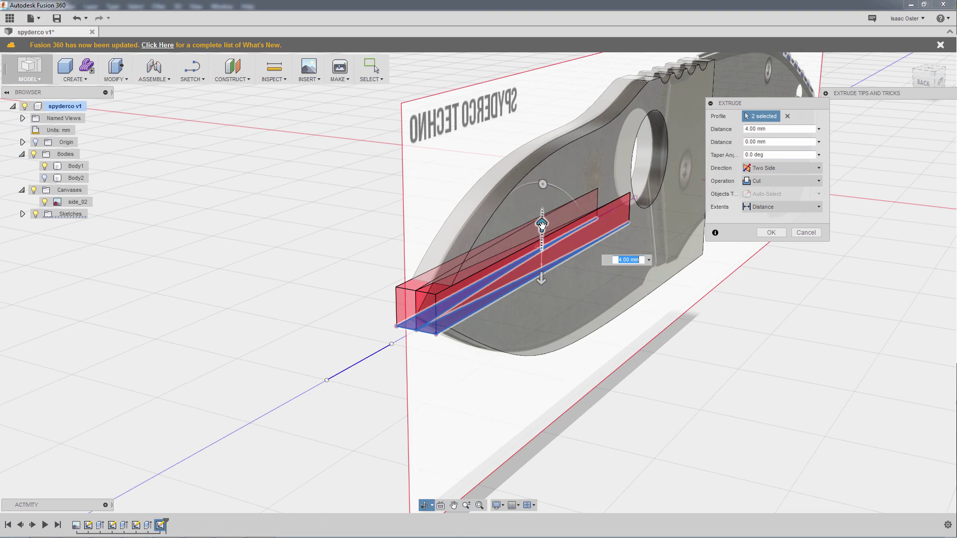
mouse_move(542, 224)
left_mouse_down()
mouse_move(543, 192)
mouse_move(544, 208)
left_mouse_up()
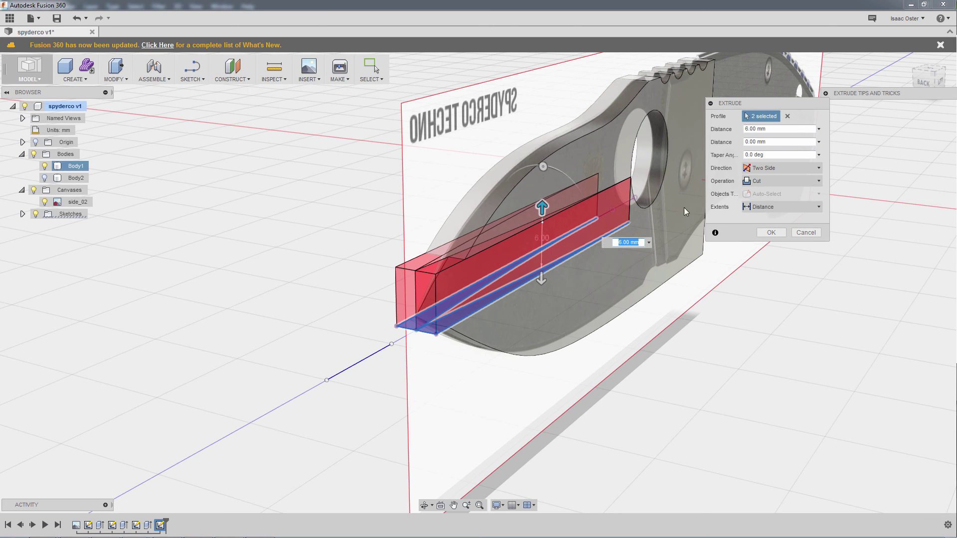
left_click(798, 232)
scroll(740, 299, "up", 2)
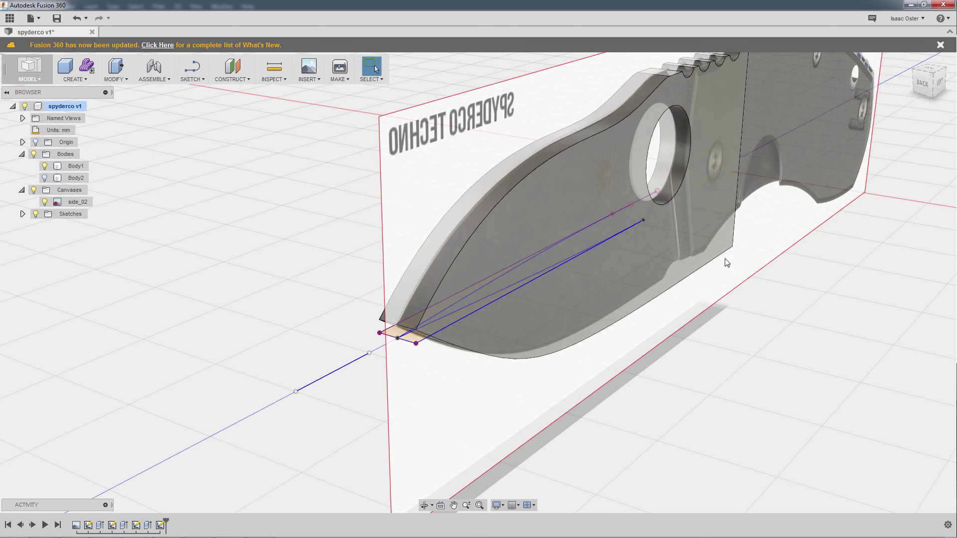
Step: Delete the thumb-hole Extrude feature from the timeline, accepting the deletion warning
left_click(683, 143)
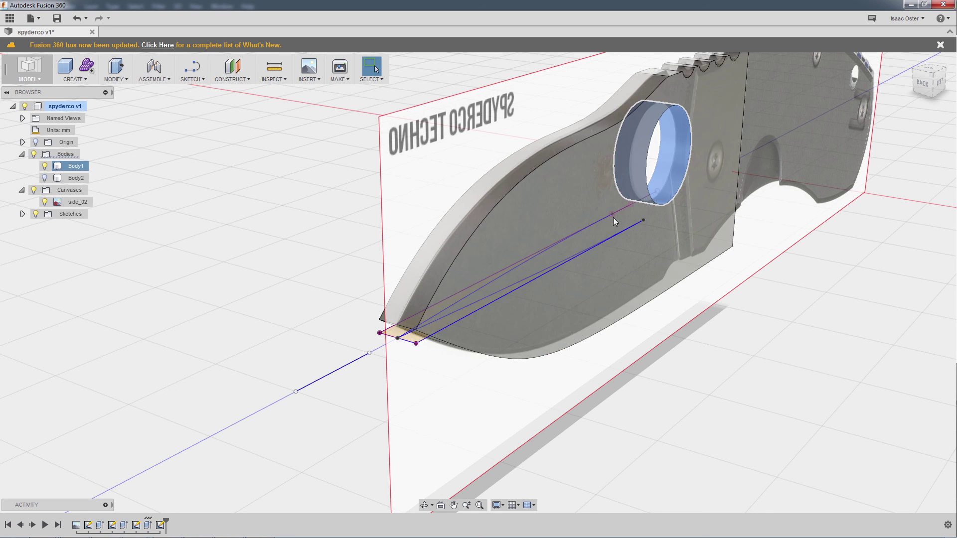
left_click(149, 527)
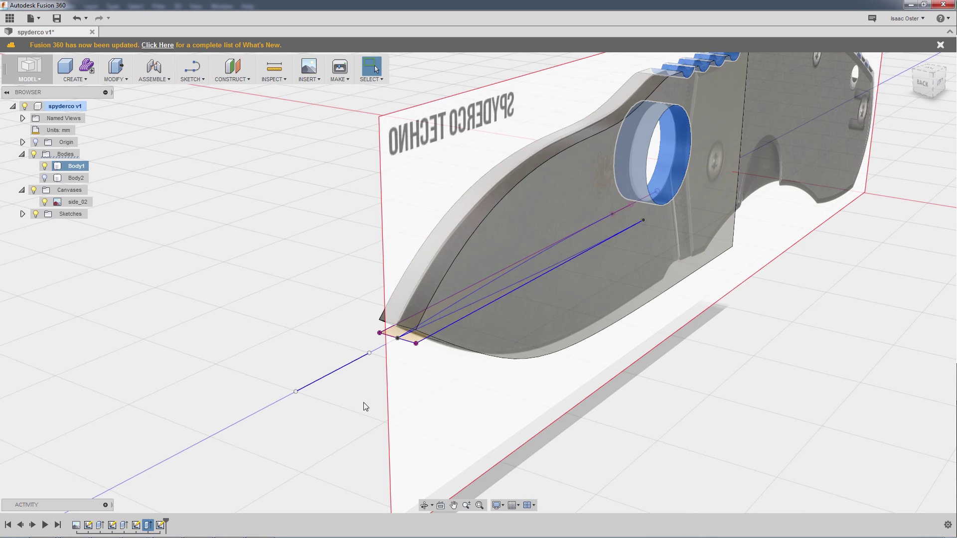
right_click(149, 526)
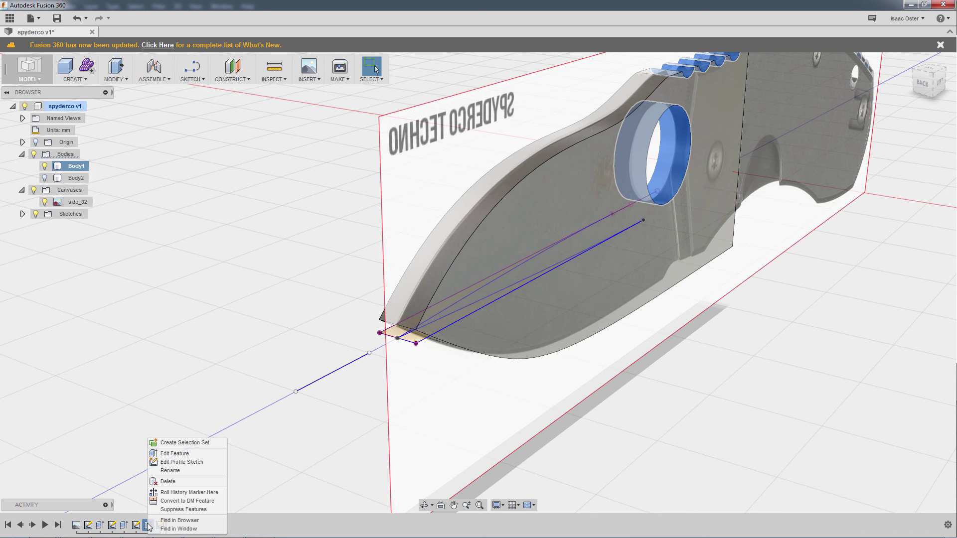
left_click(178, 481)
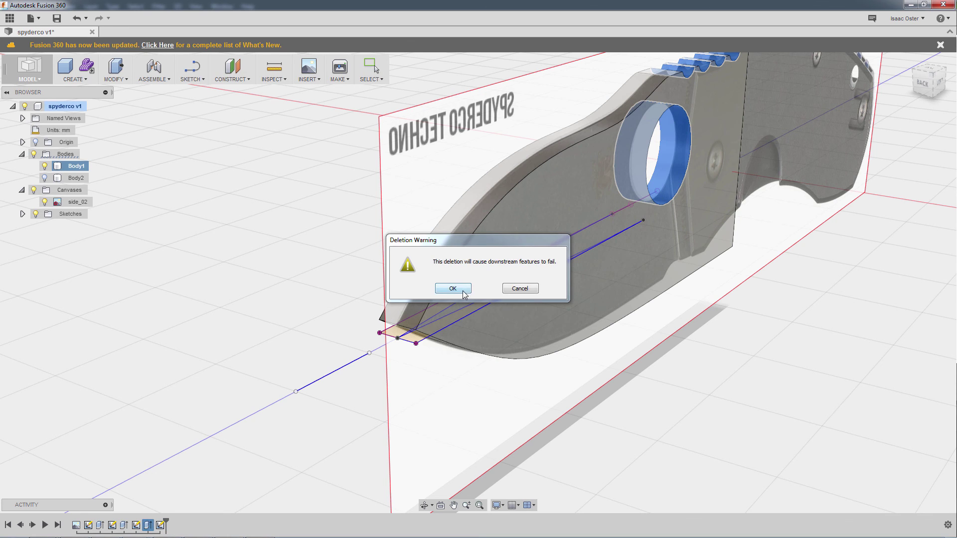
left_click(451, 289)
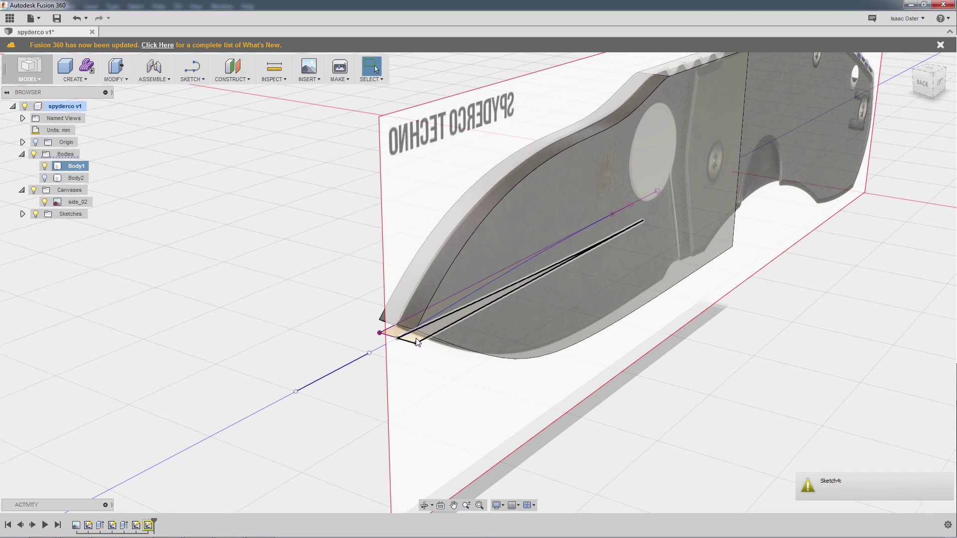
scroll(415, 344, "up", 3)
scroll(416, 344, "up", 3)
Step: Extrude both bevel profile regions, dragging the cut upward through the blade
right_click(416, 341)
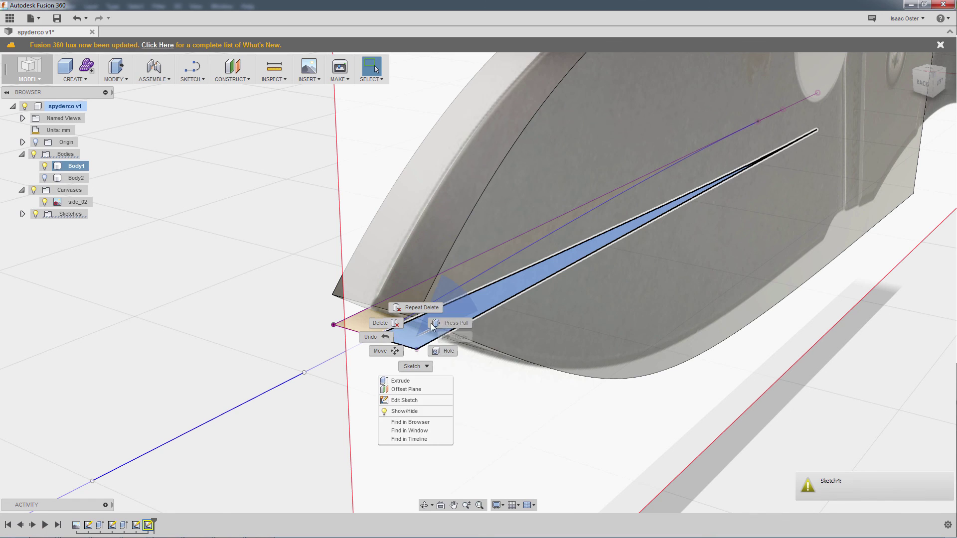
left_click(431, 323)
left_click(401, 331)
left_click(372, 319)
scroll(508, 310, "up", 2)
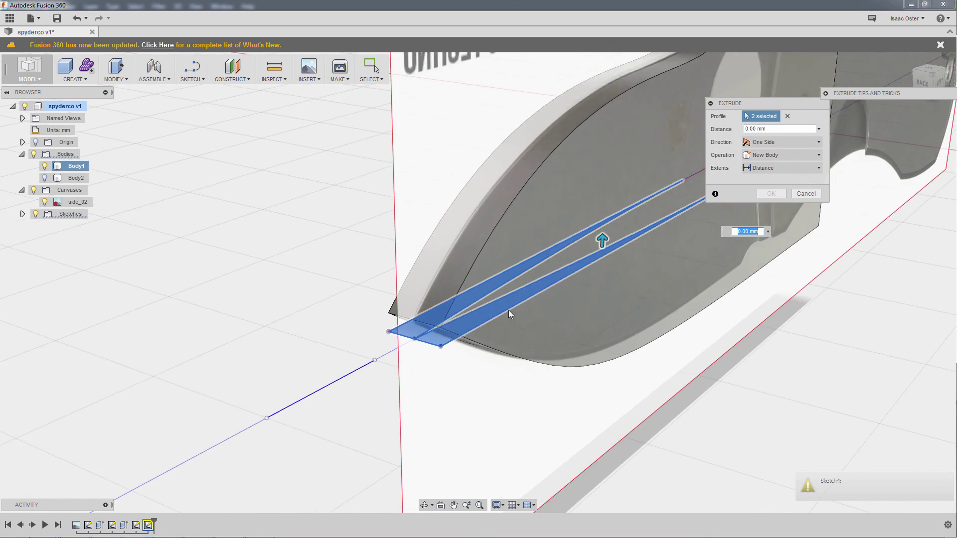
scroll(509, 310, "down", 1)
left_click_drag(591, 247, 596, 73)
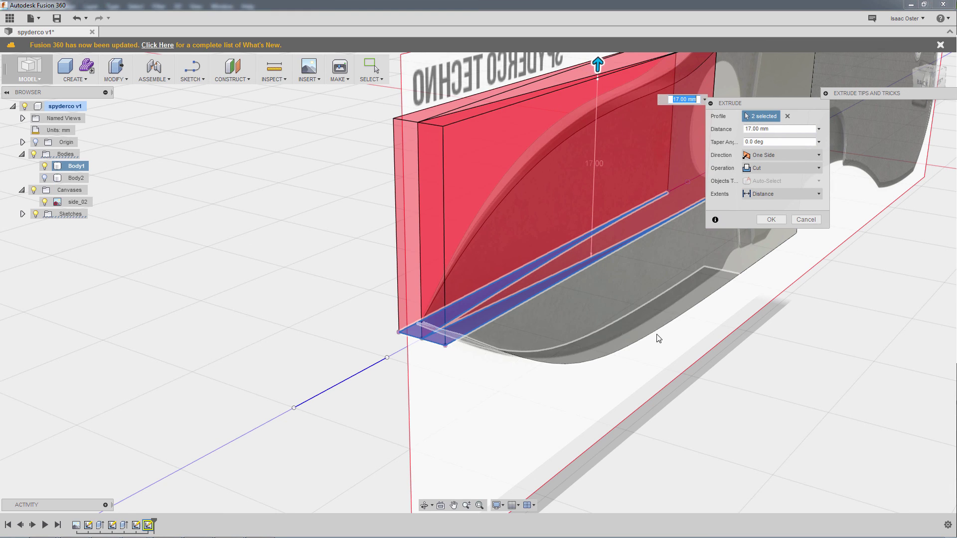
mouse_move(657, 336)
middle_mouse_down()
mouse_move(545, 378)
mouse_move(518, 283)
middle_mouse_up()
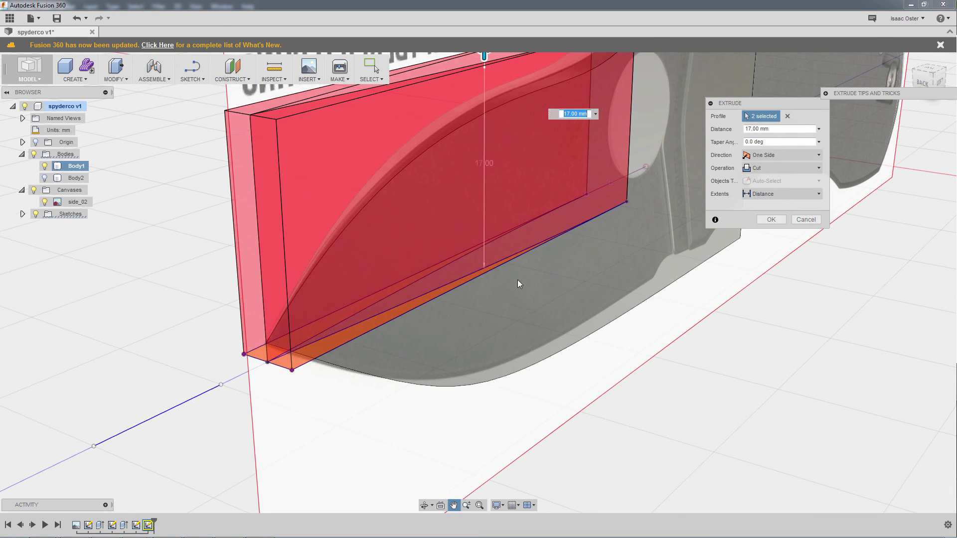
Step: Make the cut two-sided and drag the distances to 17 mm and 13 mm
left_click(782, 156)
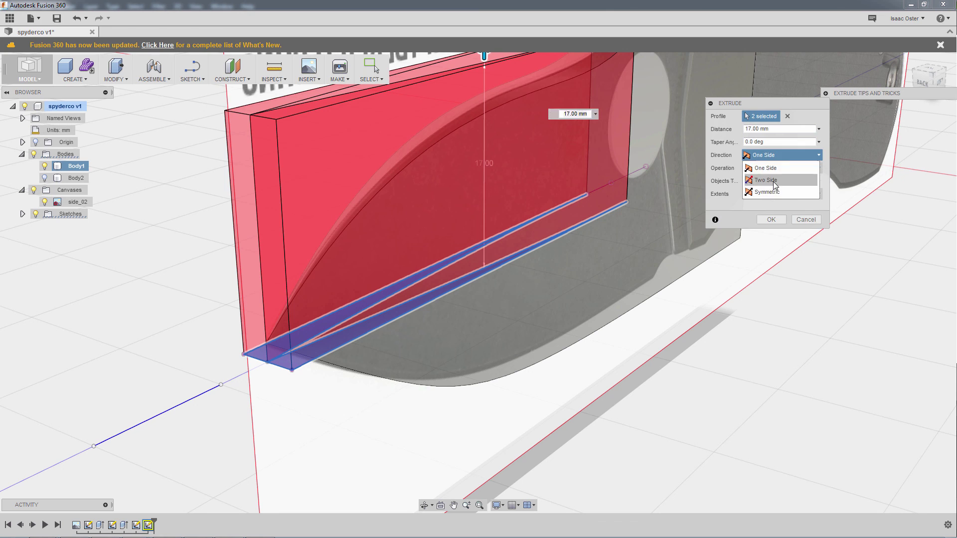
left_click(773, 182)
left_click_drag(484, 280, 483, 416)
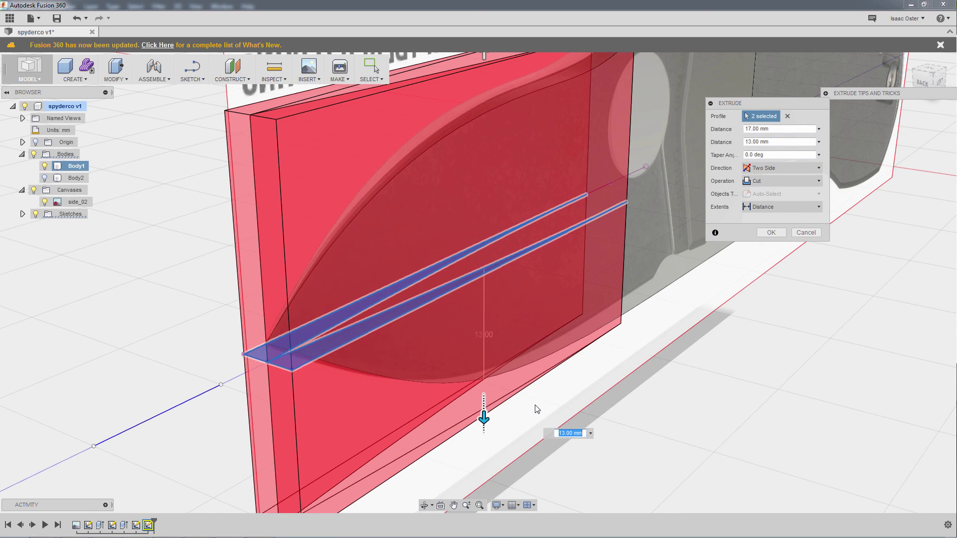
middle_click_drag(534, 406, 633, 131, "shift")
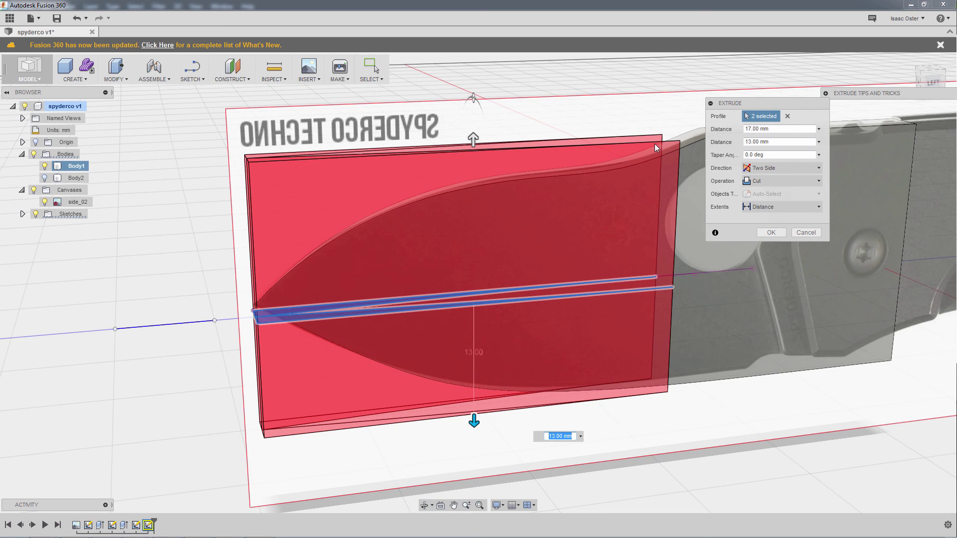
Step: Apply the two-sided cut and orbit around to inspect the bevelled blade
left_click(769, 234)
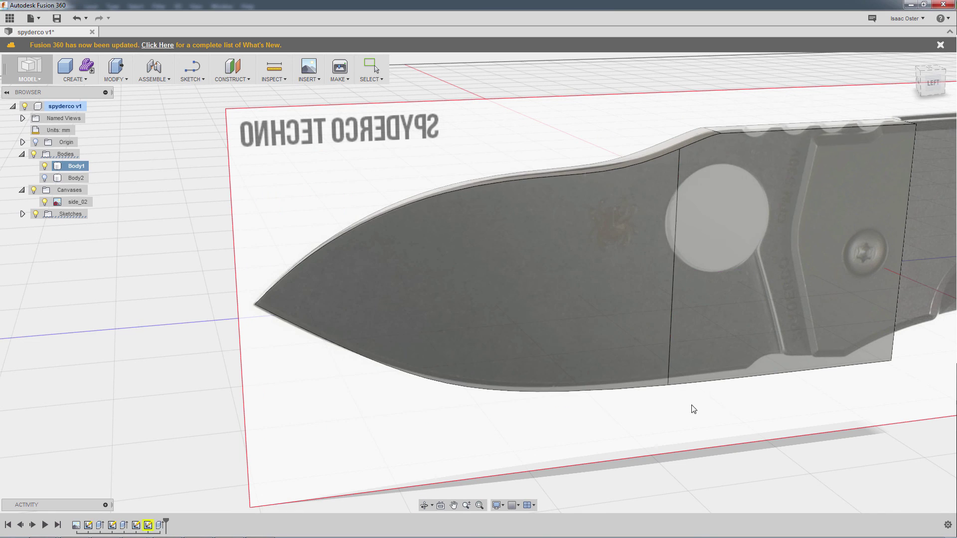
mouse_move(742, 429)
middle_mouse_down("shift")
mouse_move(798, 417)
mouse_move(785, 421)
mouse_move(690, 342)
middle_mouse_up("shift")
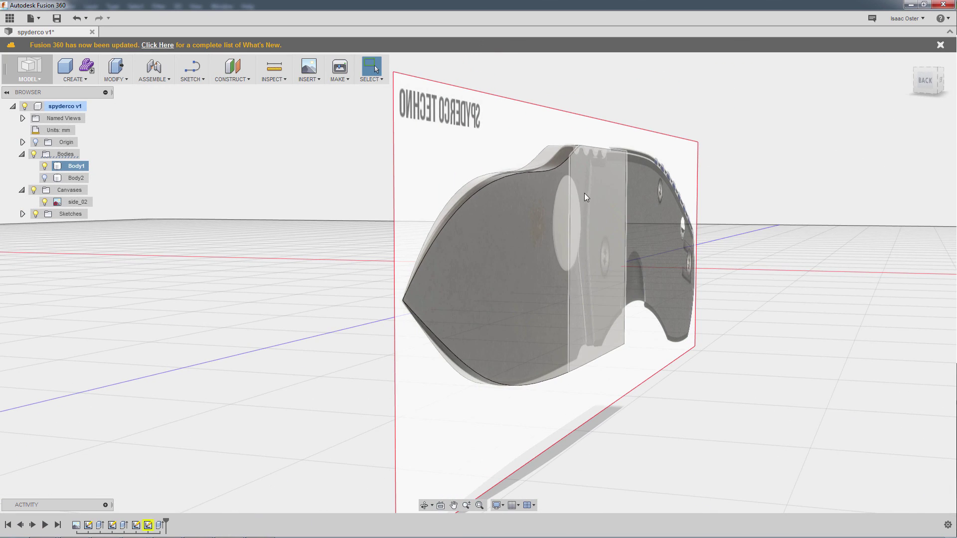
scroll(716, 412, "up", 5)
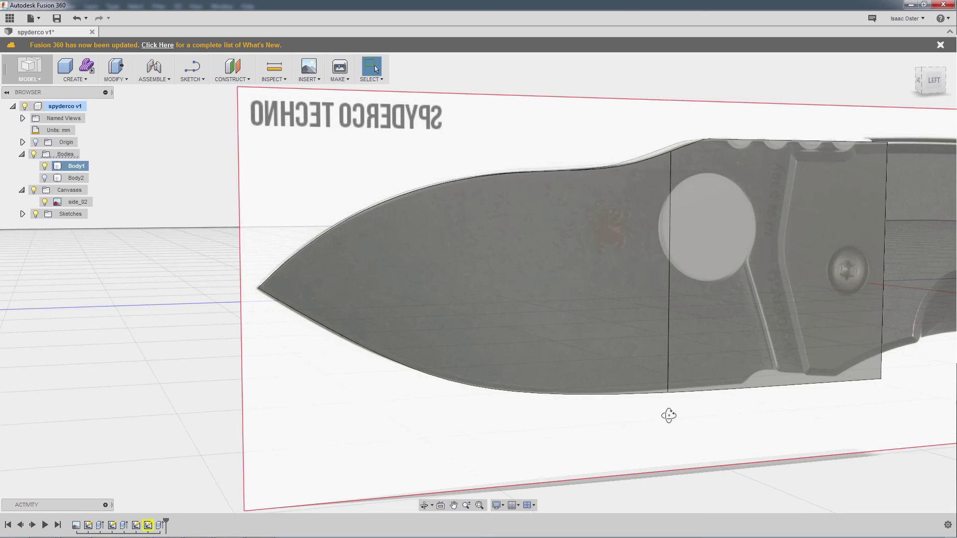
middle_click_drag(669, 415, 680, 428, "shift")
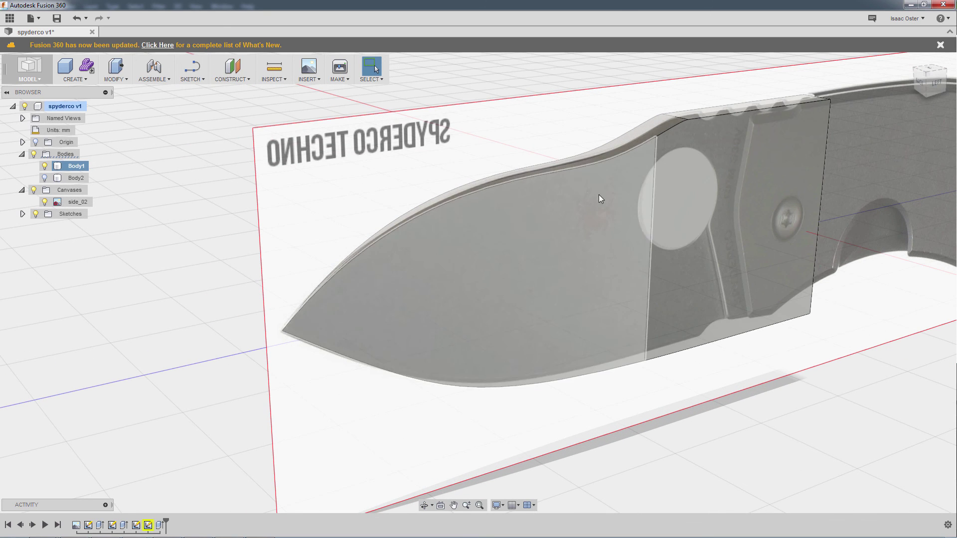
middle_click_drag(748, 384, 728, 384, "shift")
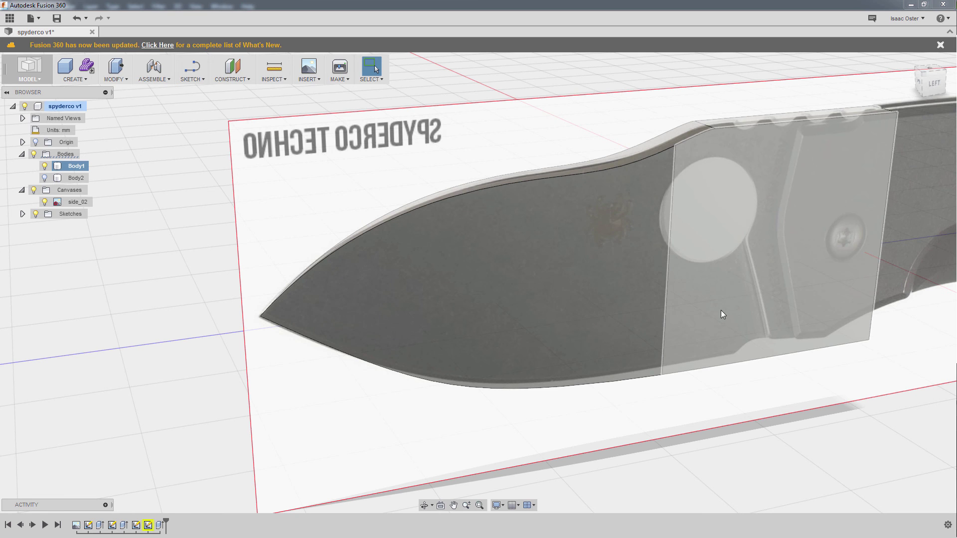
mouse_move(721, 310)
middle_mouse_down("shift")
mouse_move(711, 359)
mouse_move(737, 359)
middle_mouse_up("shift")
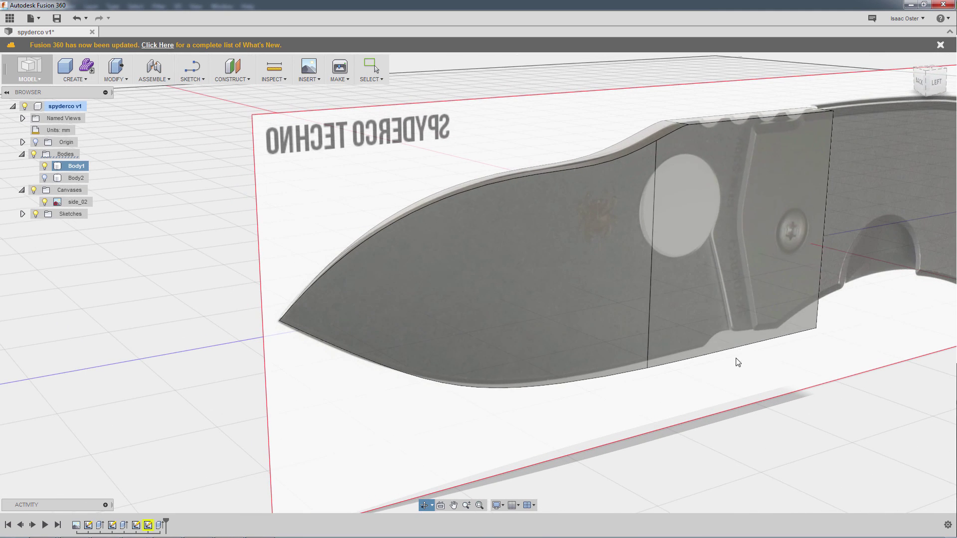